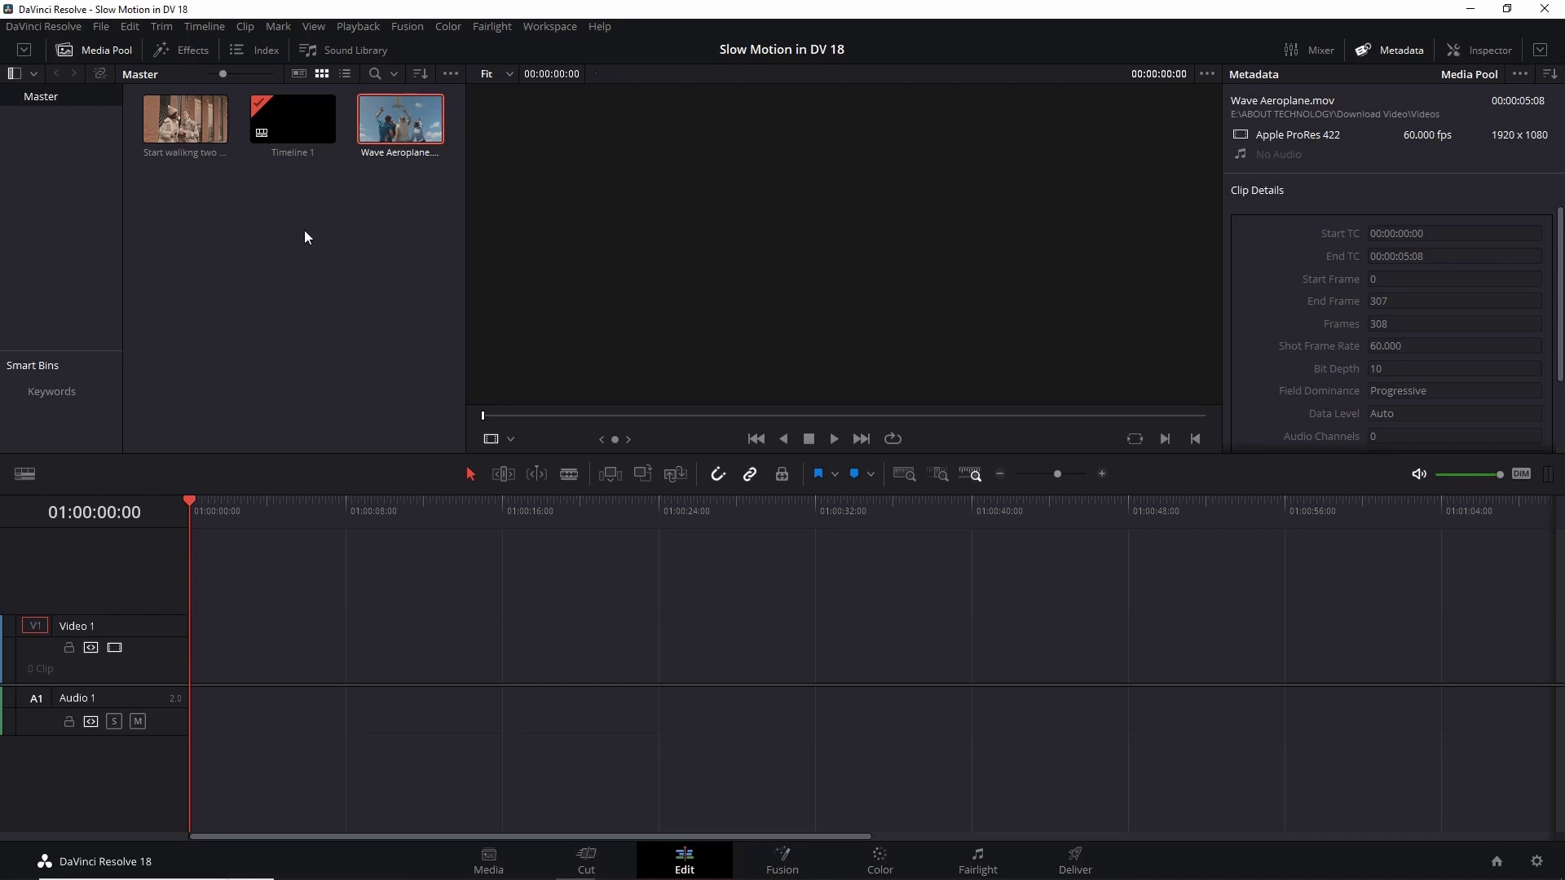
- Check the frame rates of both clips in Metadata and place the 25 fps walking-women clip on Video 1
click(191, 122)
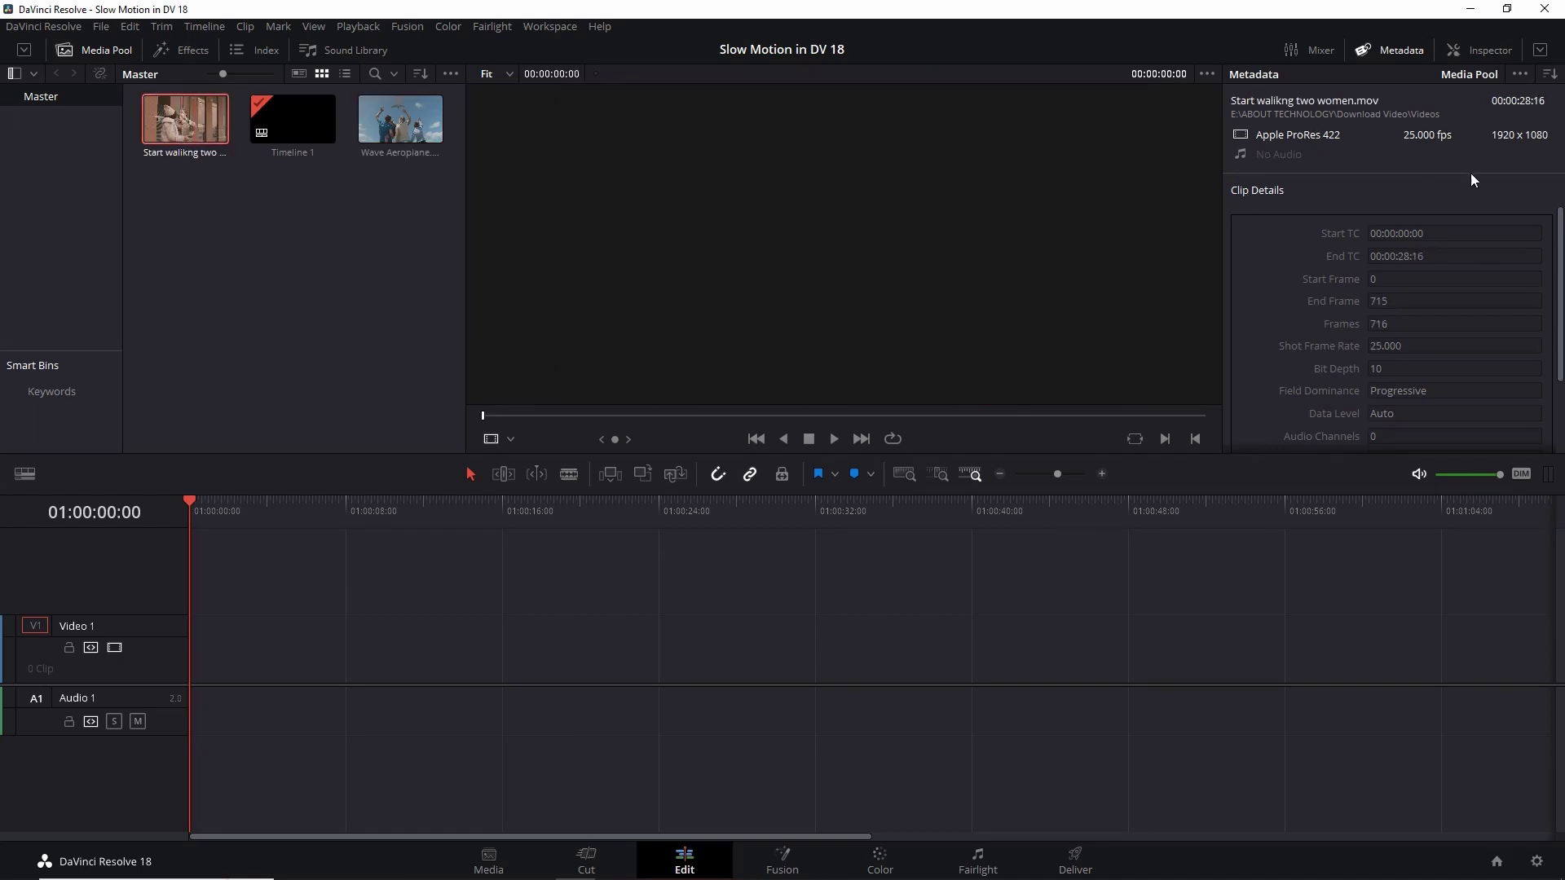
click(428, 131)
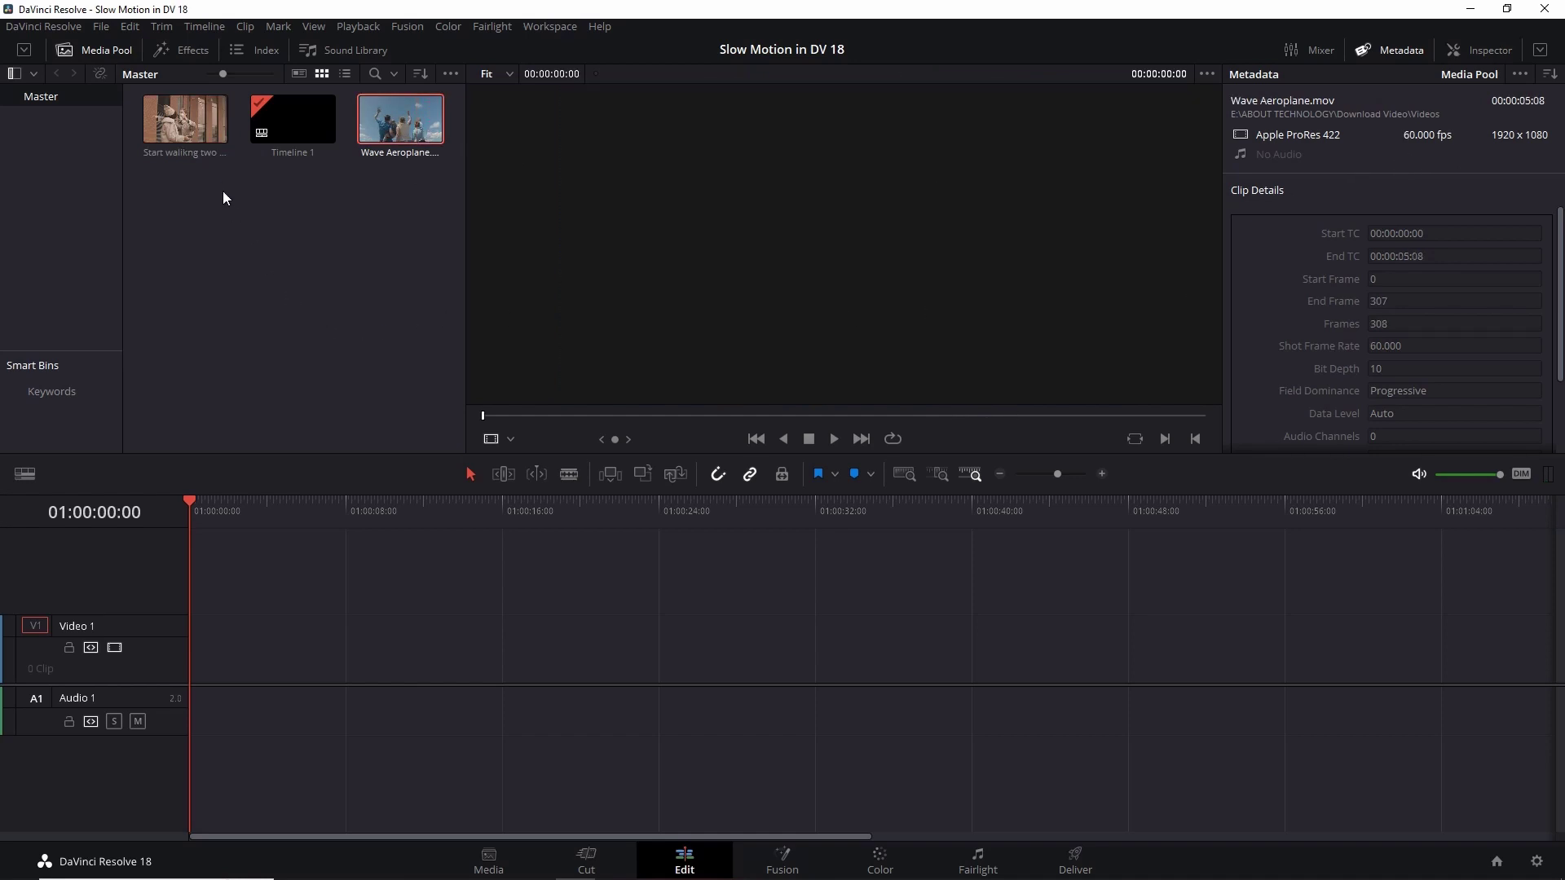
drag(187, 125, 205, 662)
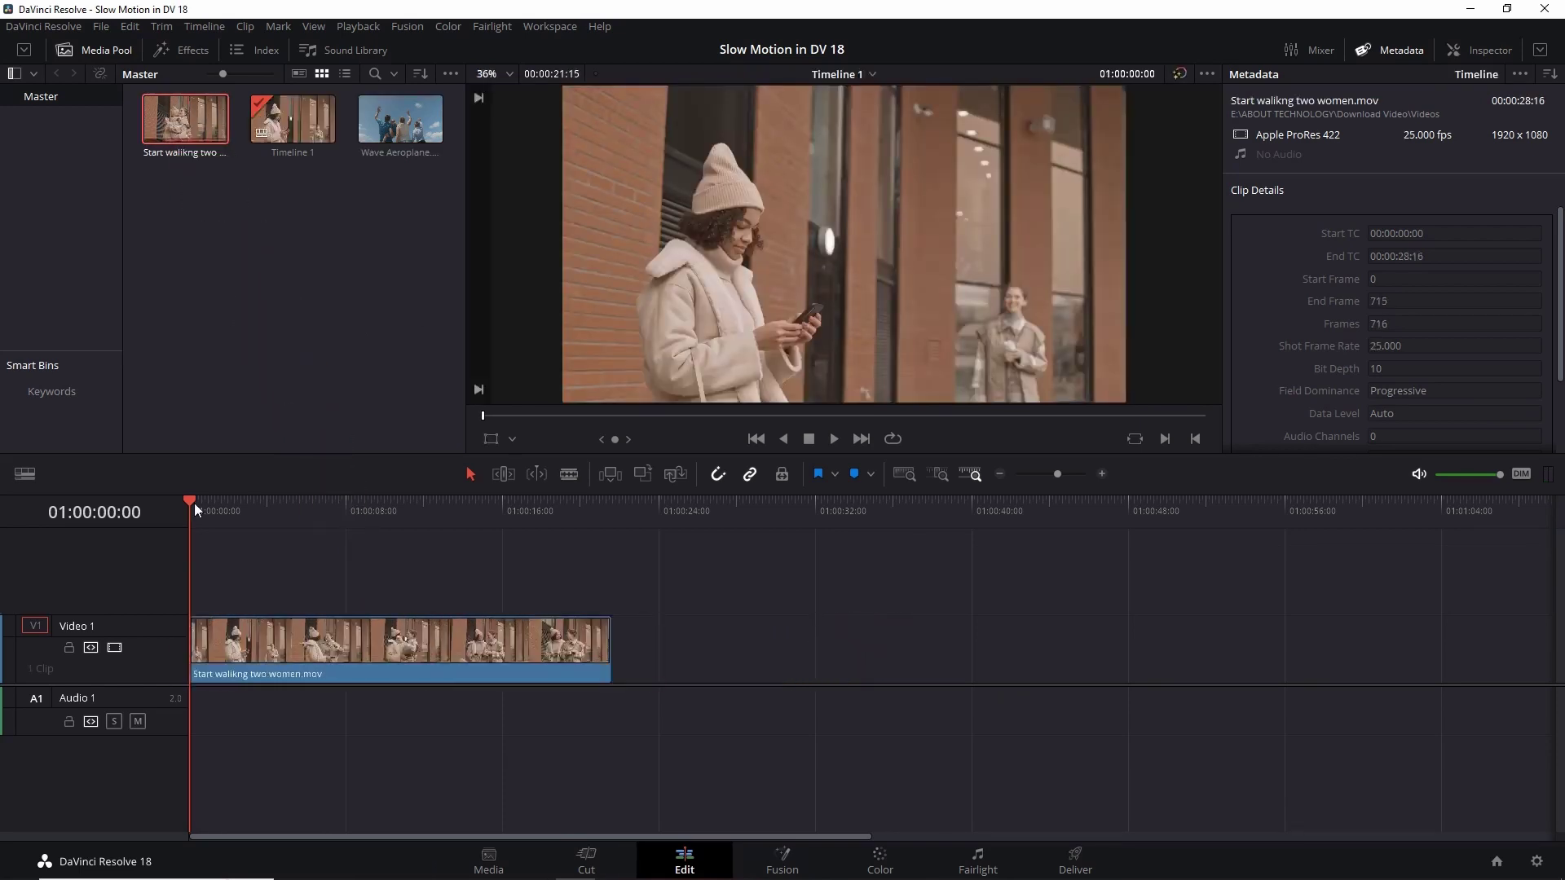
- Preview the timeline and paste a second copy of the walking clip at the playhead
key(space)
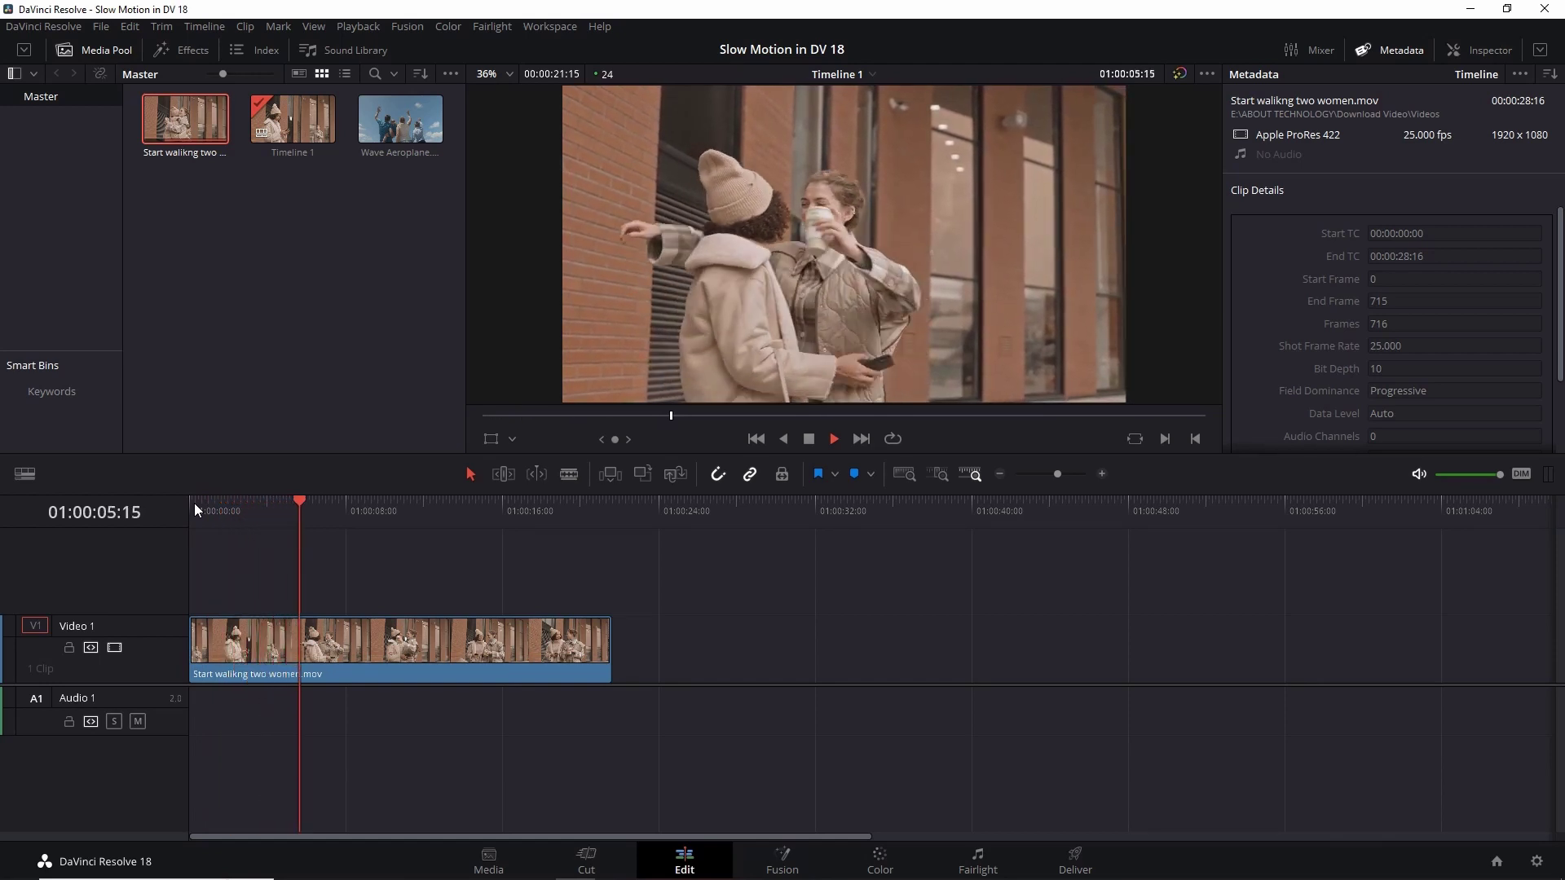
click(399, 630)
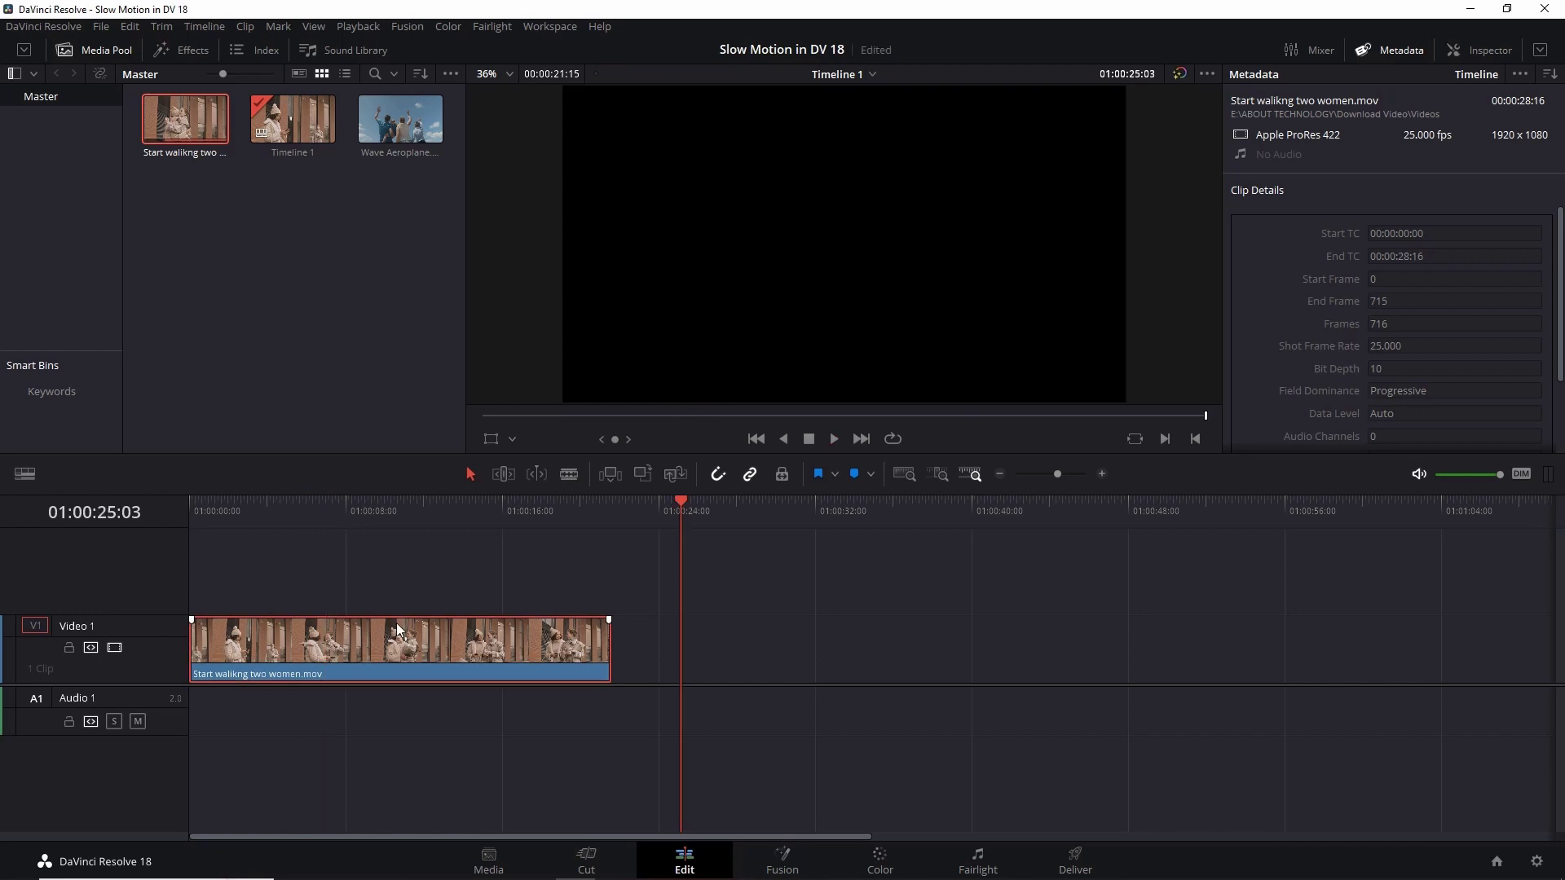
key(ctrl+v)
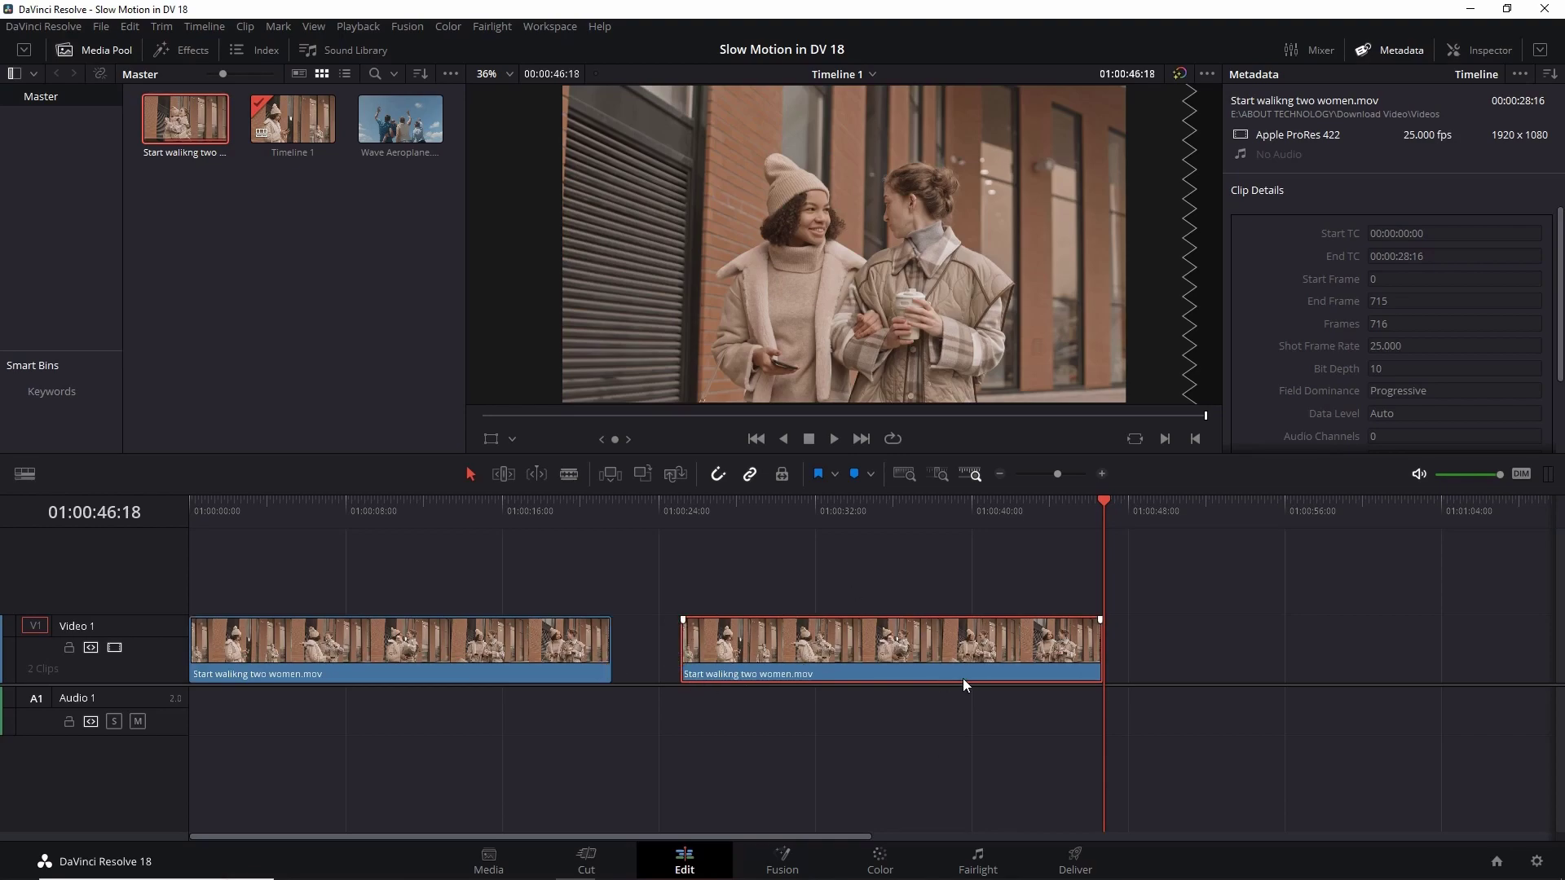
- Enable Retime Controls on the second and then the first walking-women clip
right_click(868, 654)
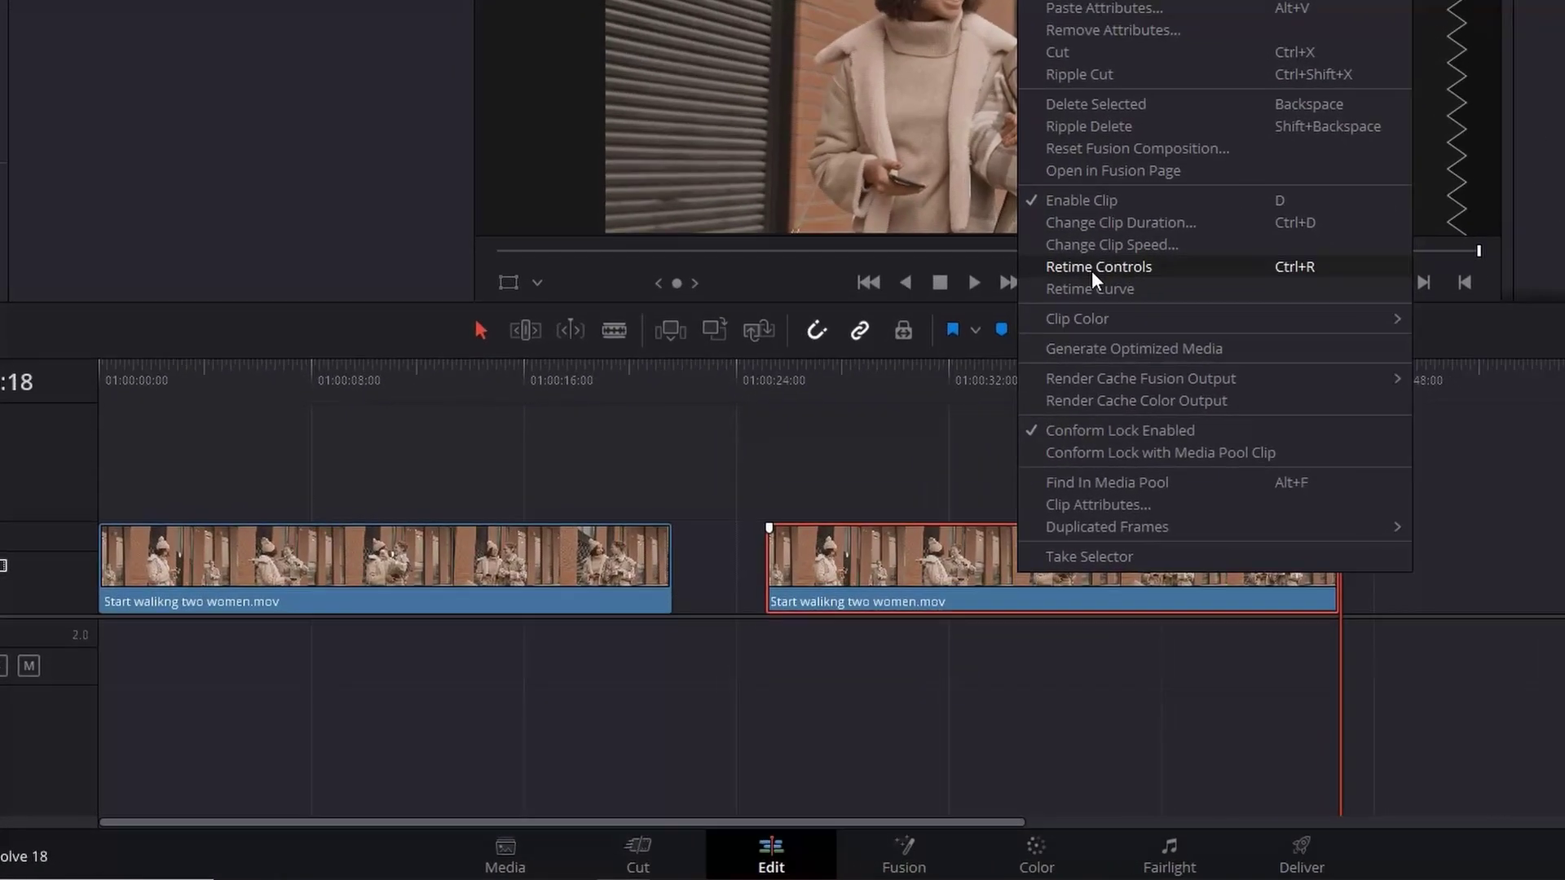
click(1092, 271)
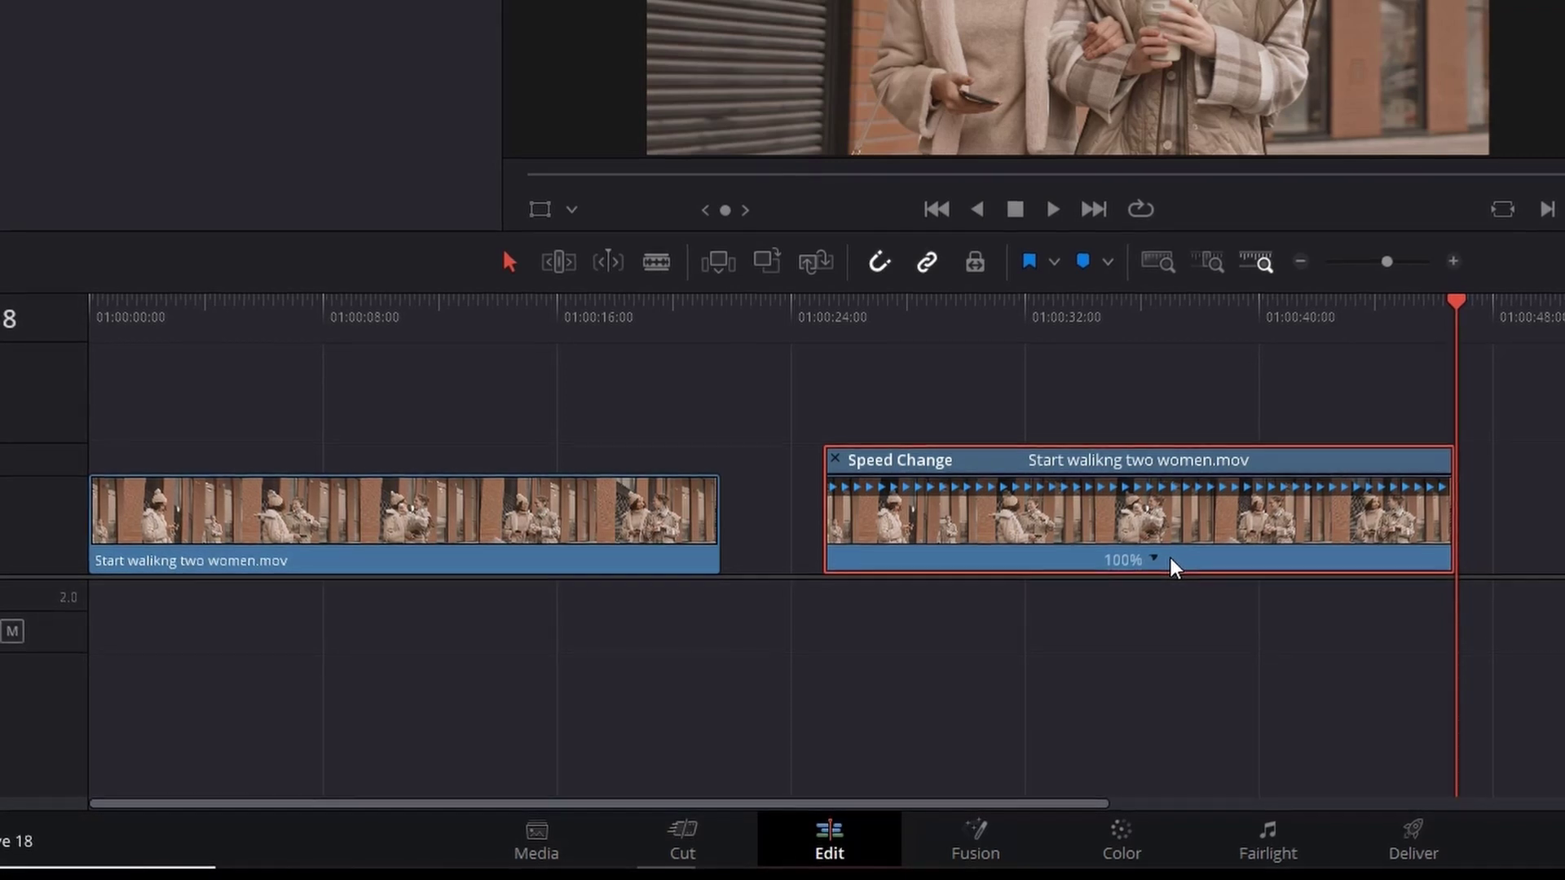
right_click(499, 556)
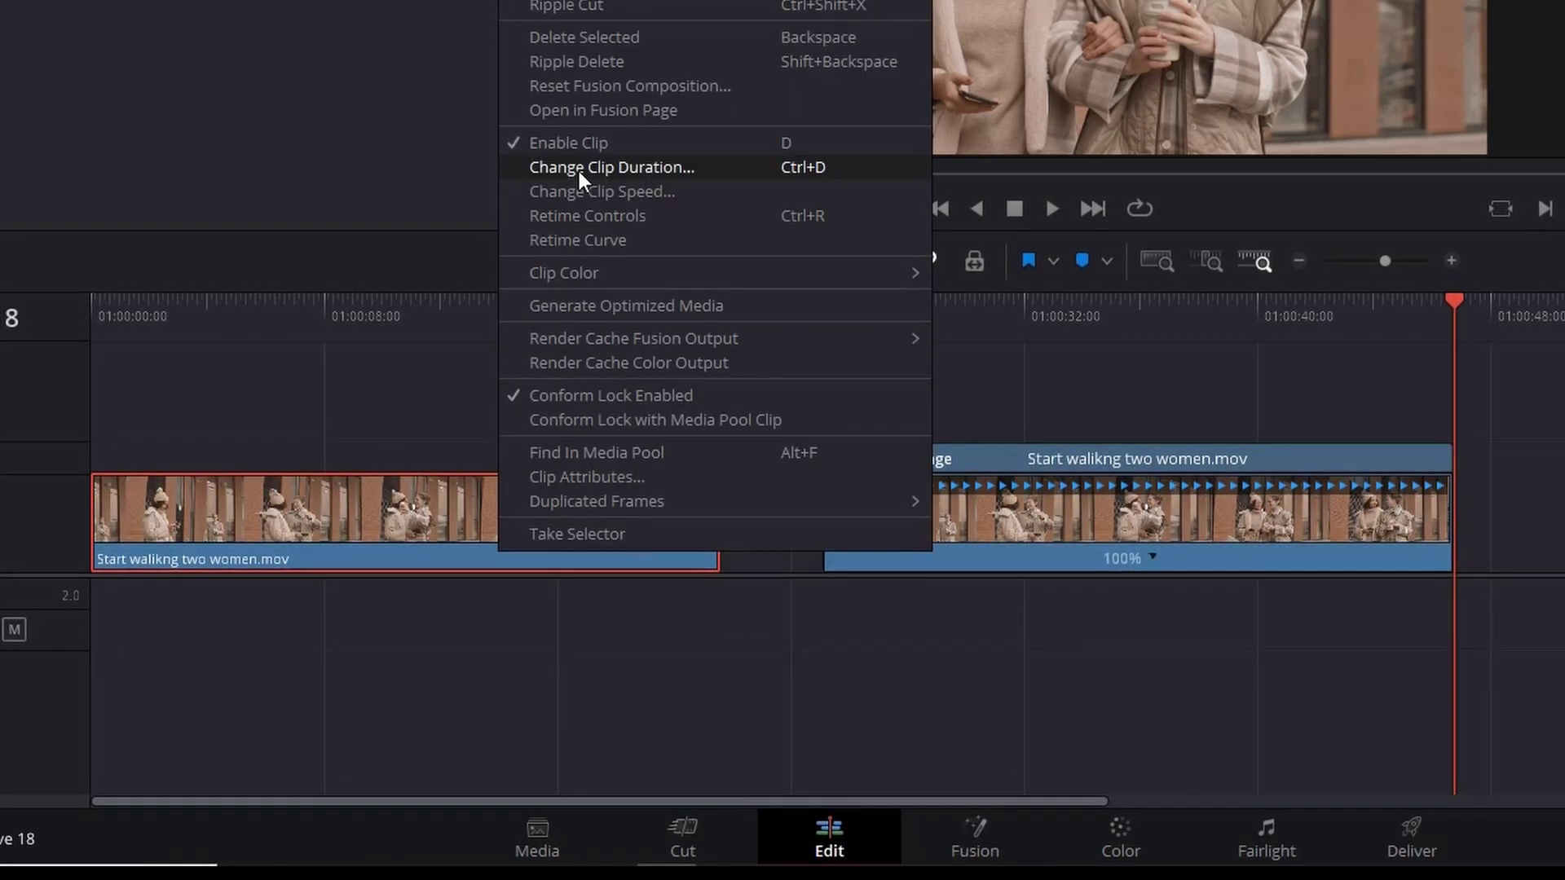
click(585, 217)
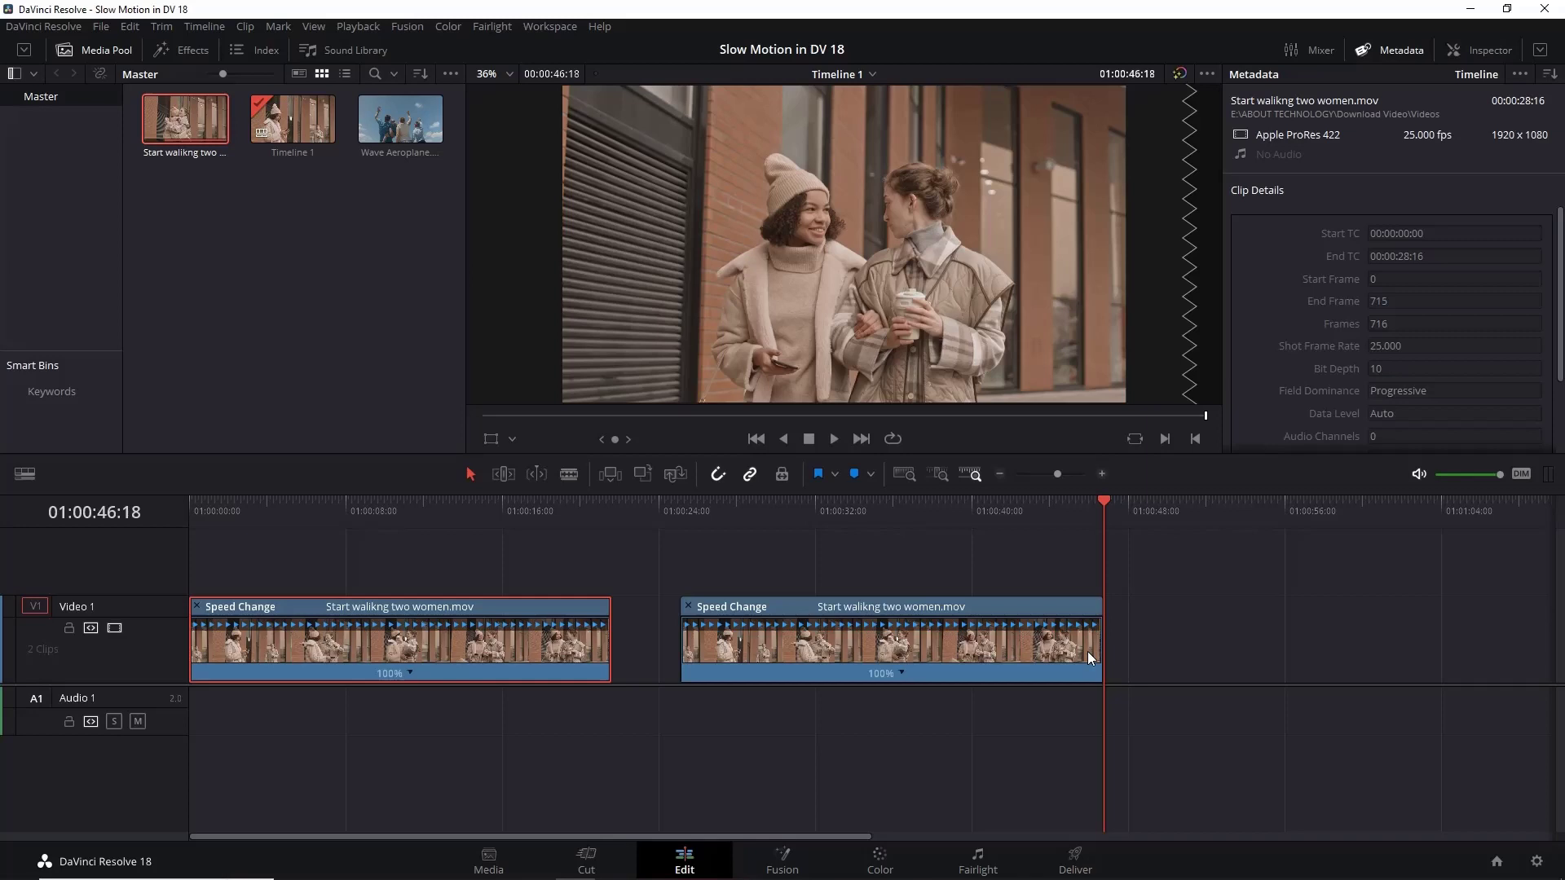
- Change the second walking-women clip's speed to 25% via Change Speed
click(859, 654)
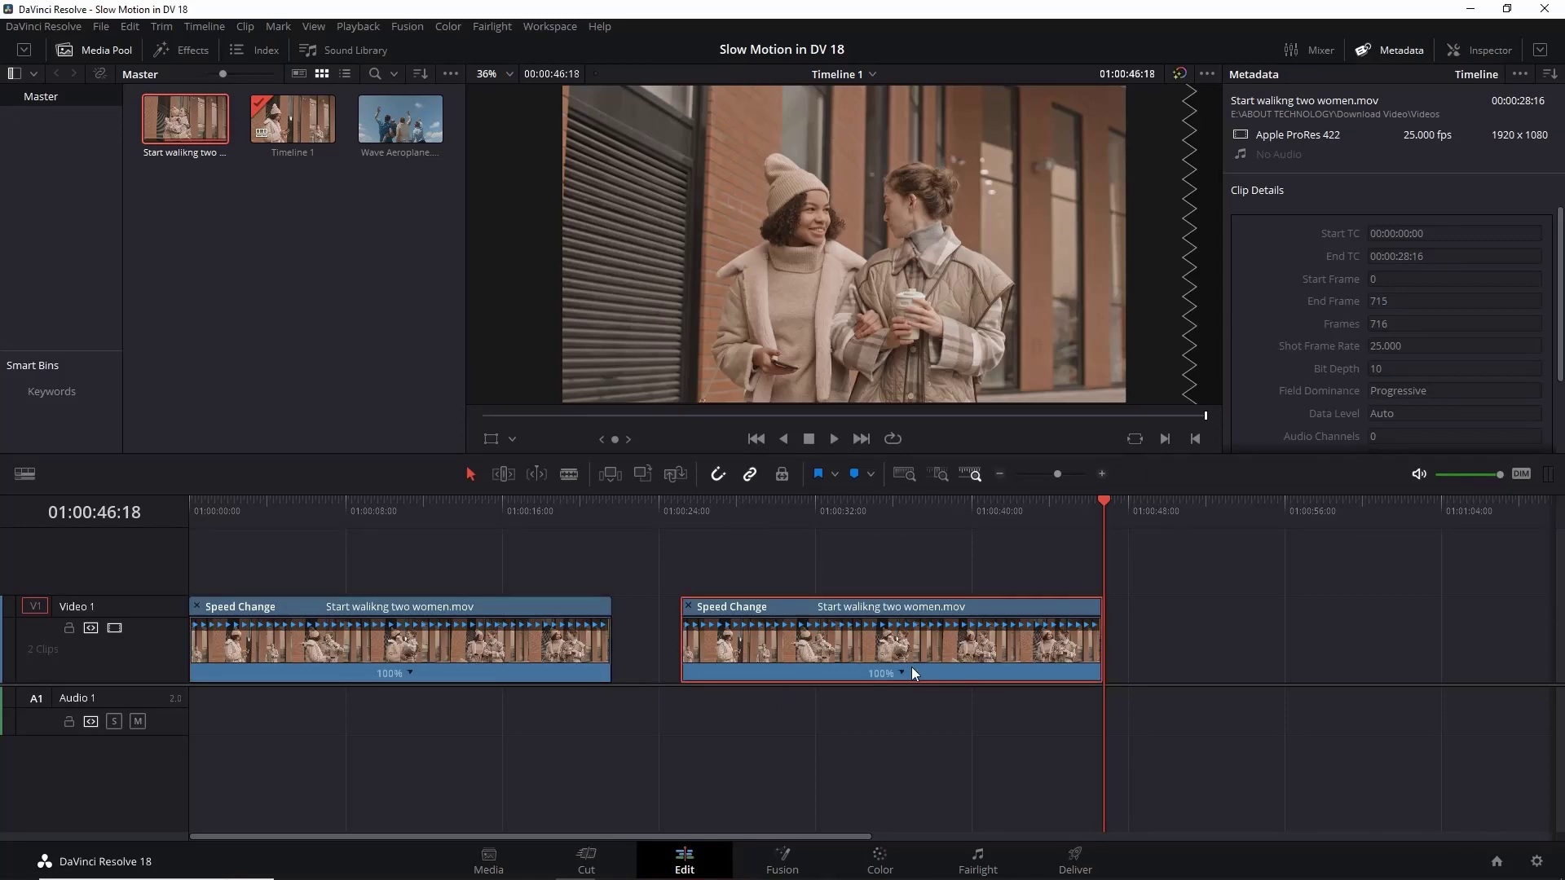
click(908, 670)
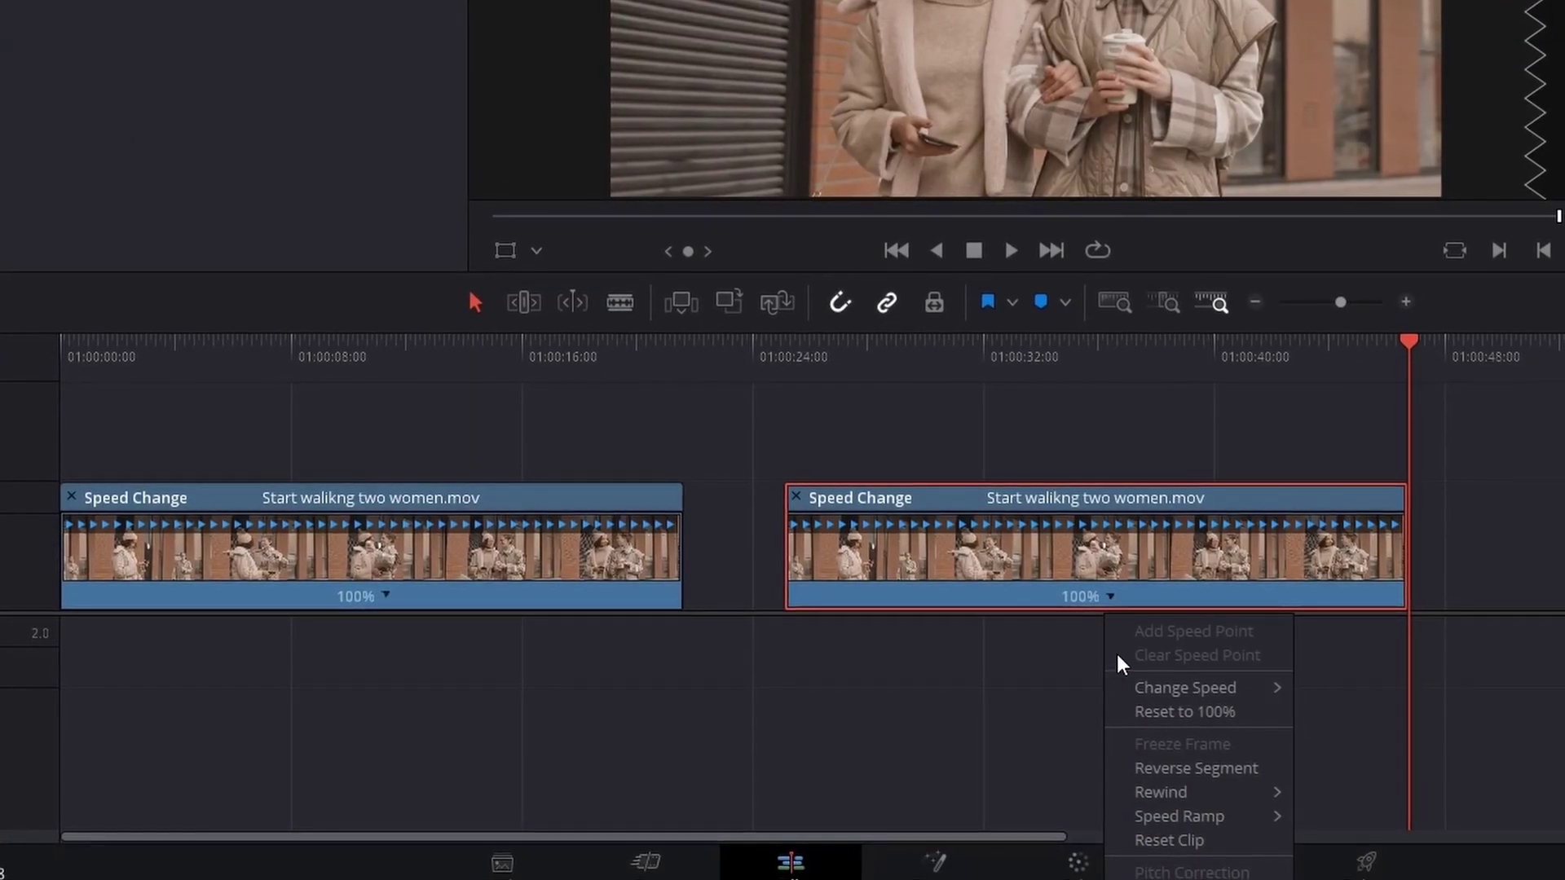
mouse_move(1163, 689)
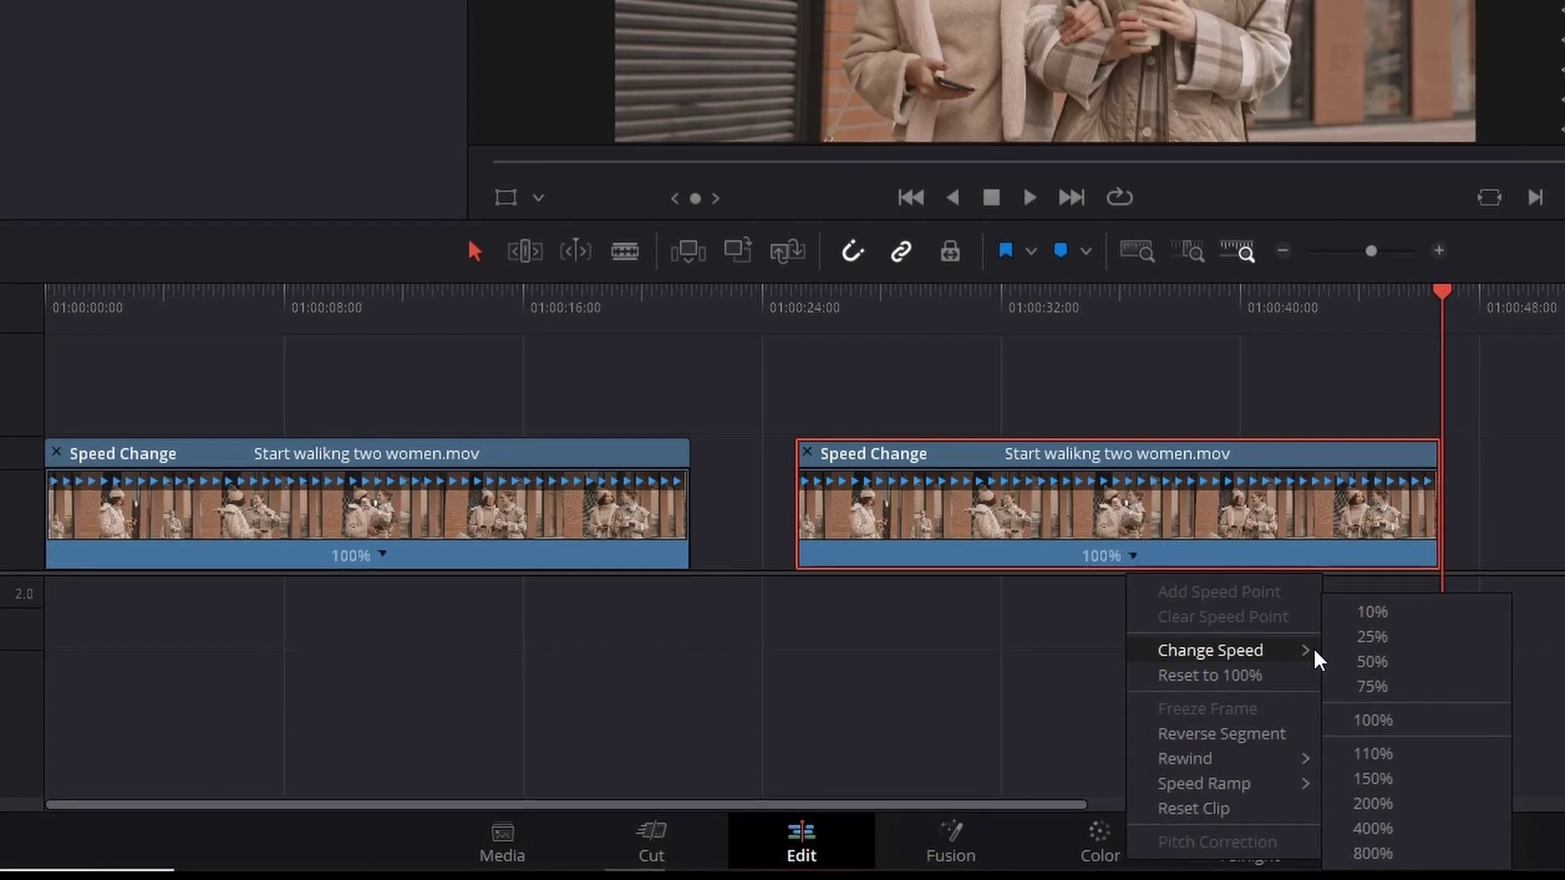
click(1357, 637)
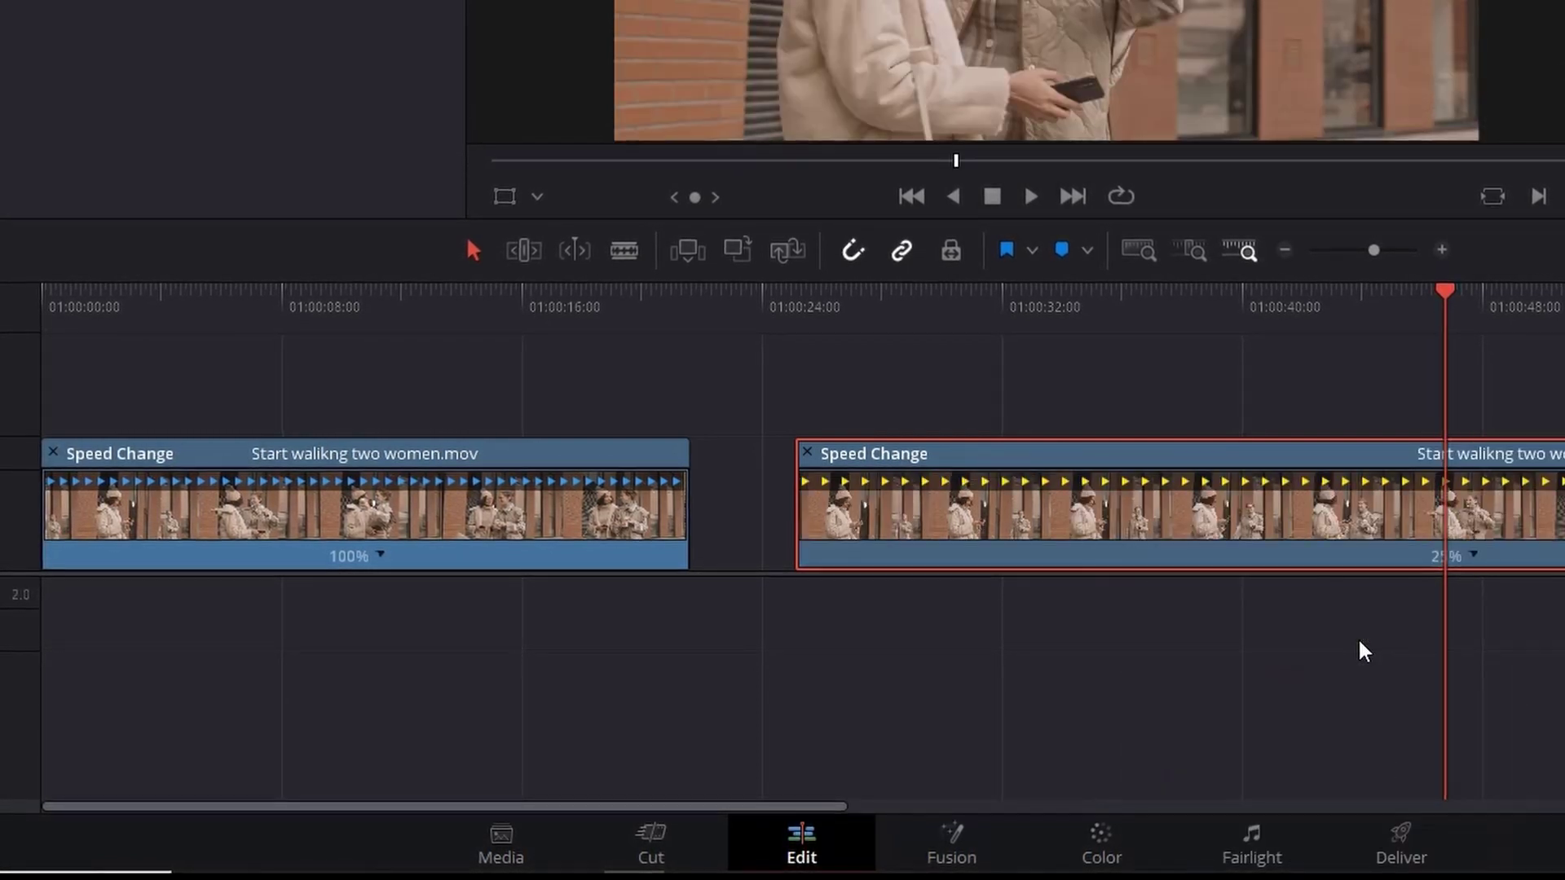
- Play back the slowed clip, stop, and step the playhead back a few frames
key(space)
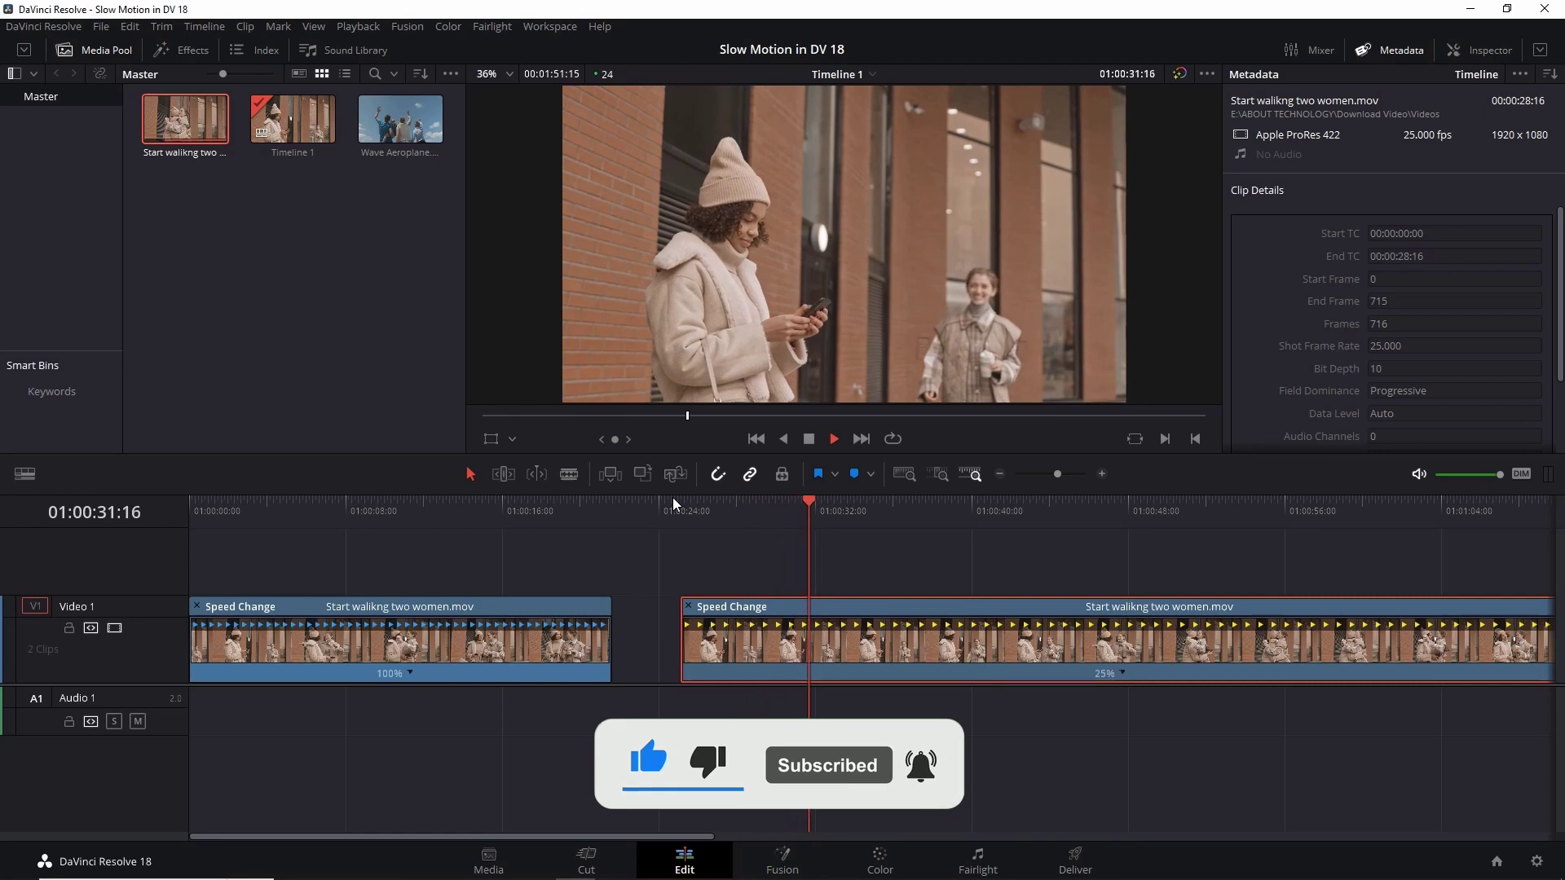
key(space)
key(Left)
key(Left)
key(Left)
key(Left)
key(Left)
key(Left)
key(Left)
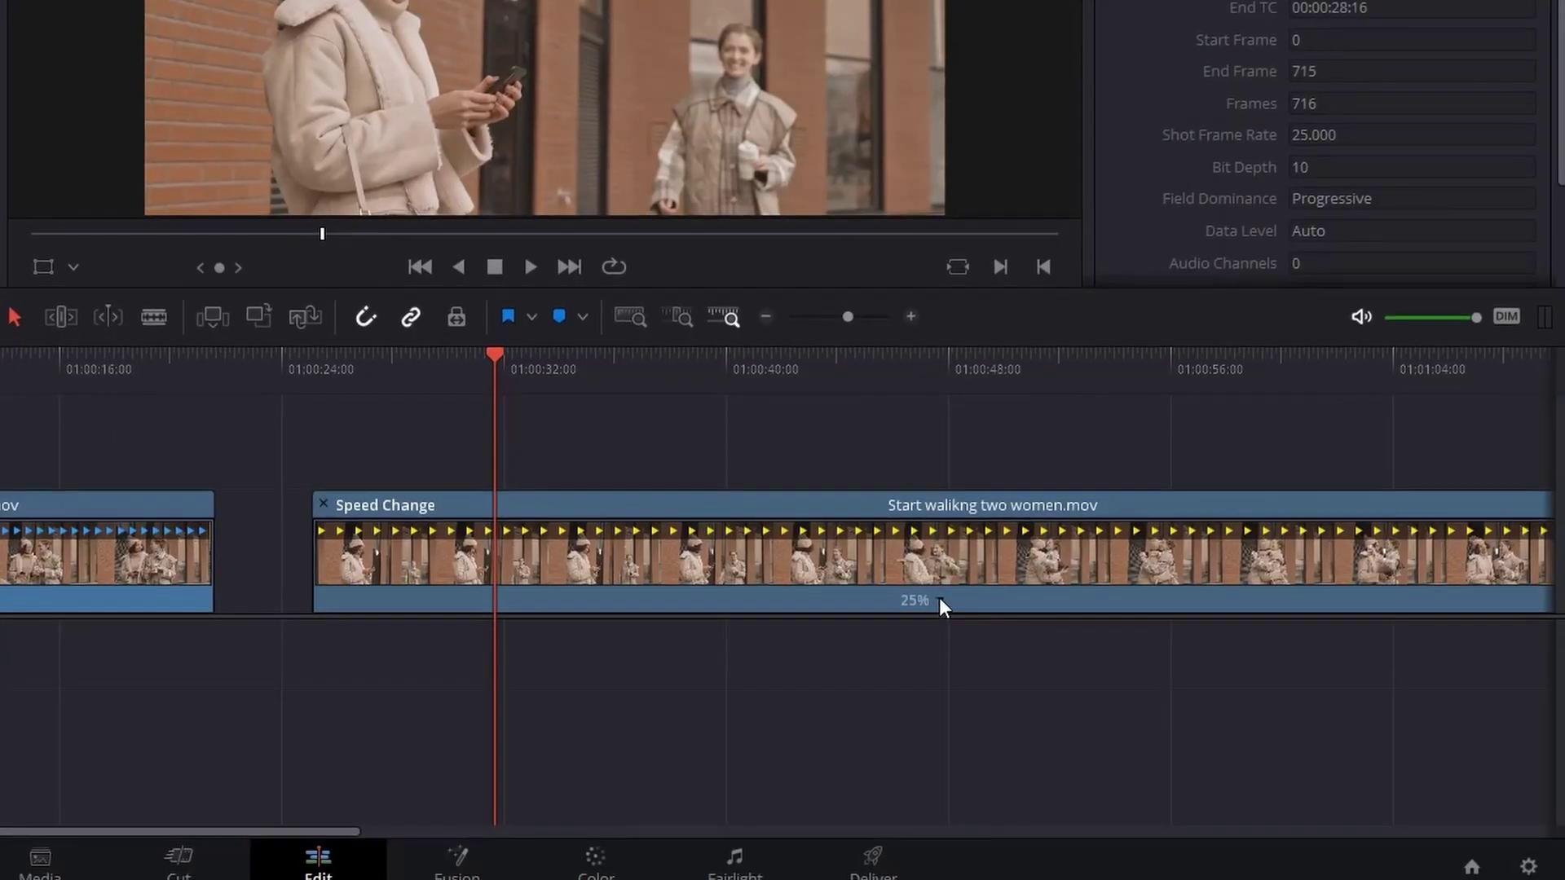
- Set the second walking-women clip to 75% speed and play it back from partway in
click(1124, 674)
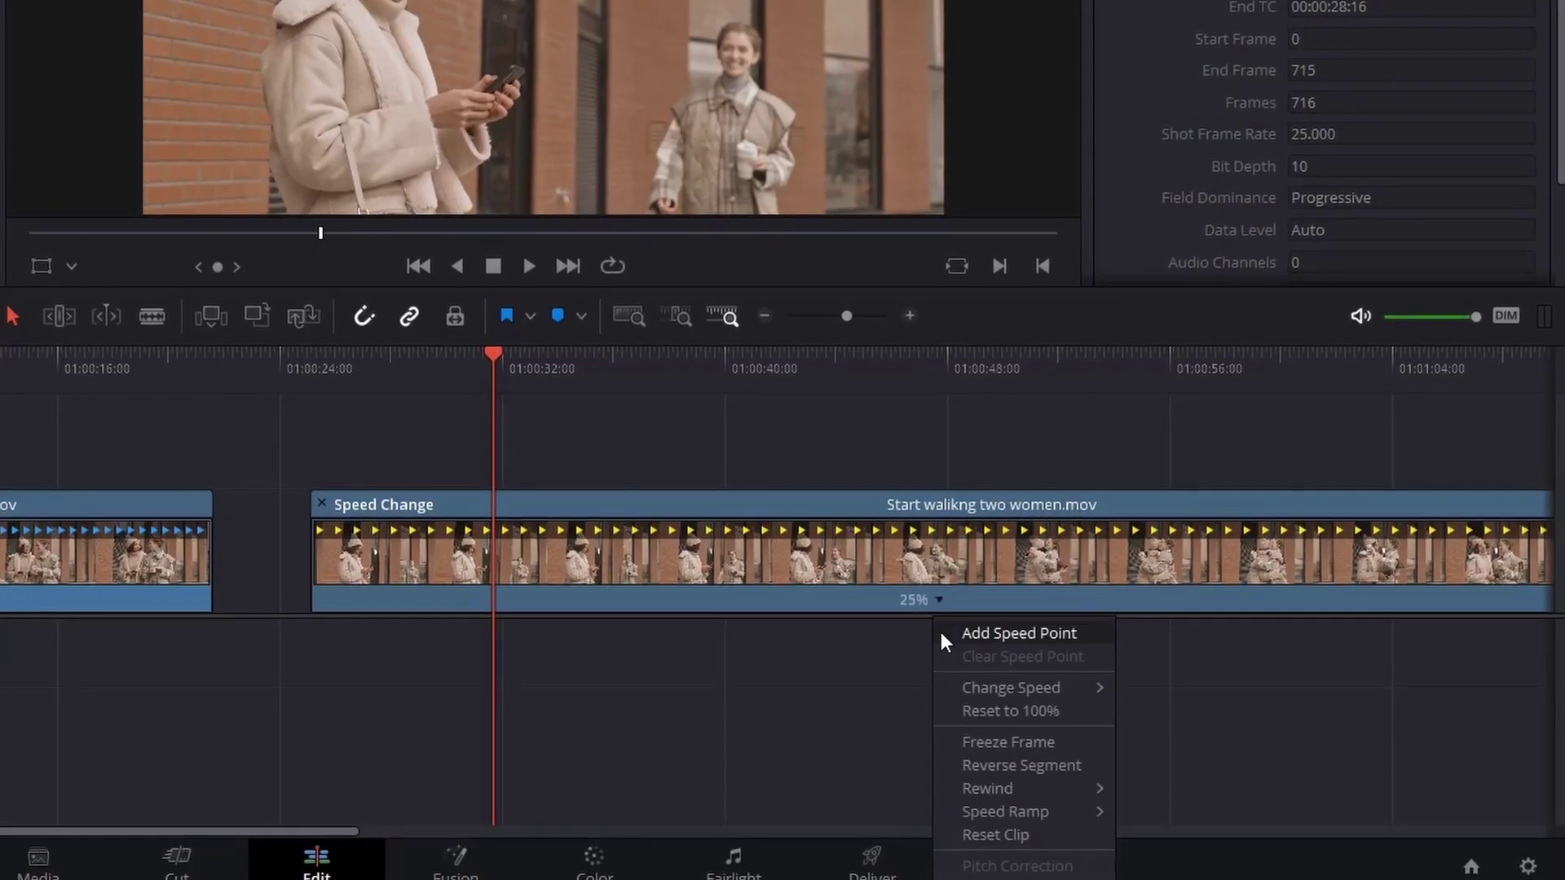
click(1148, 721)
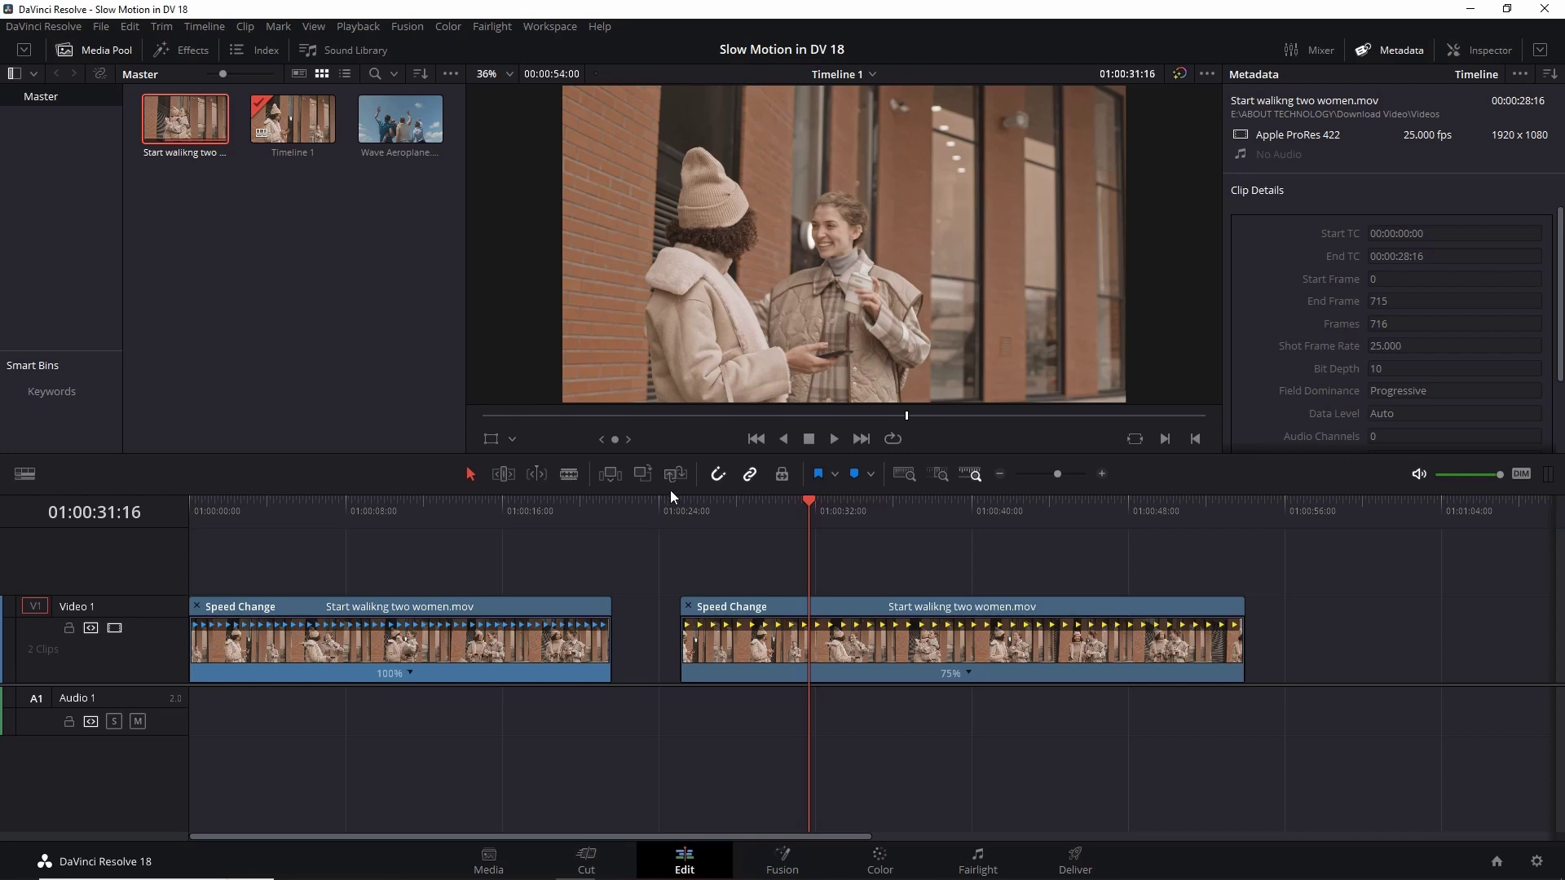
click(684, 500)
key(space)
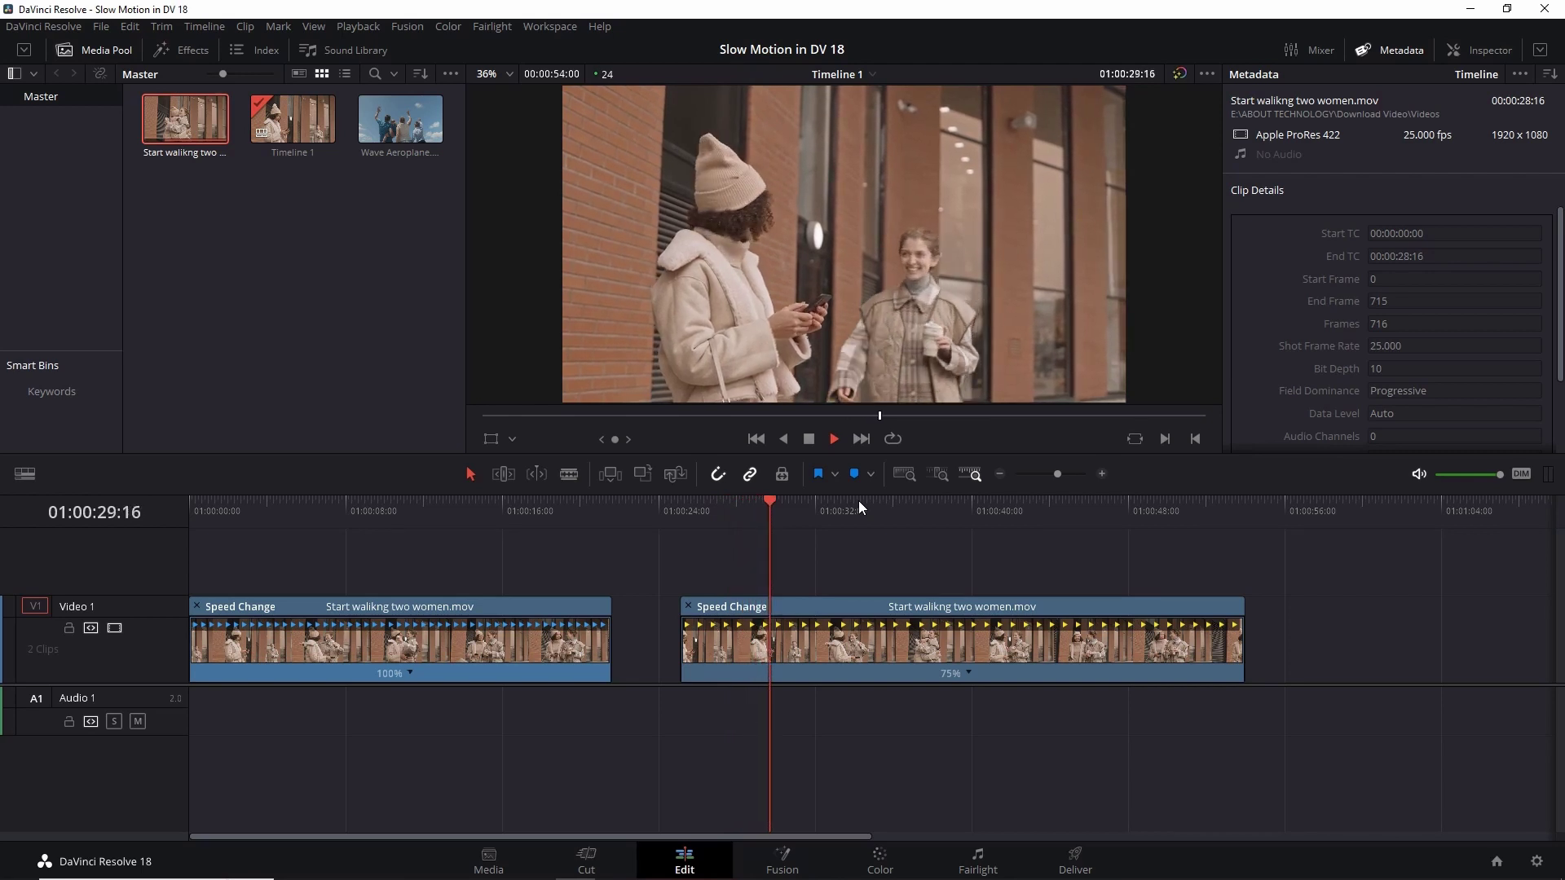
key(space)
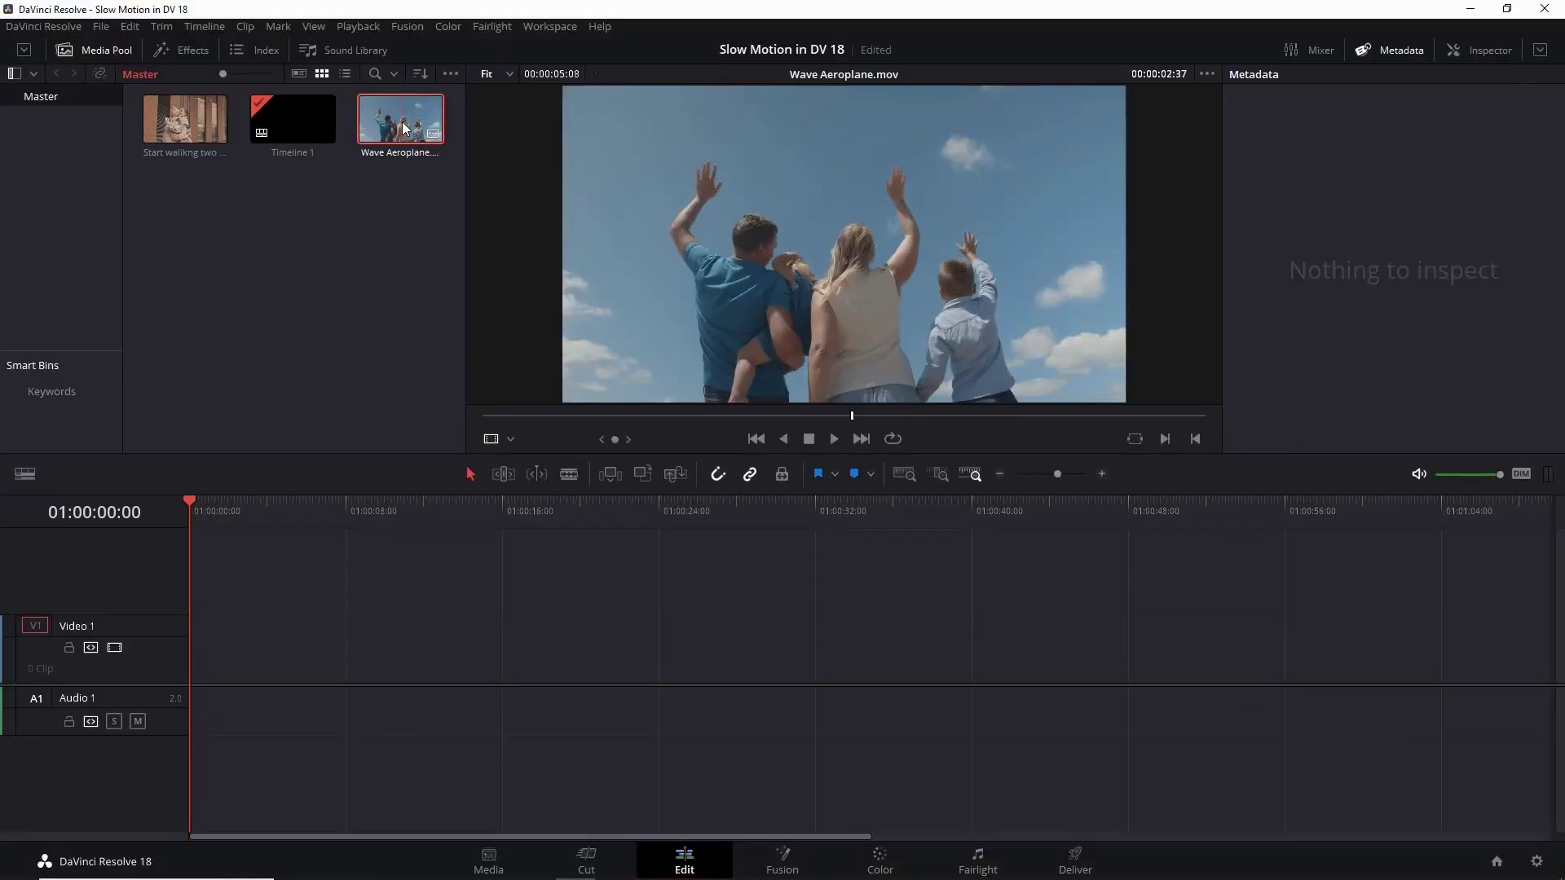
- Place Wave Aeroplane.mov at the start of Video 1 and paste a copy at 01:00:07:21
drag(493, 85, 244, 766)
drag(202, 665, 242, 660)
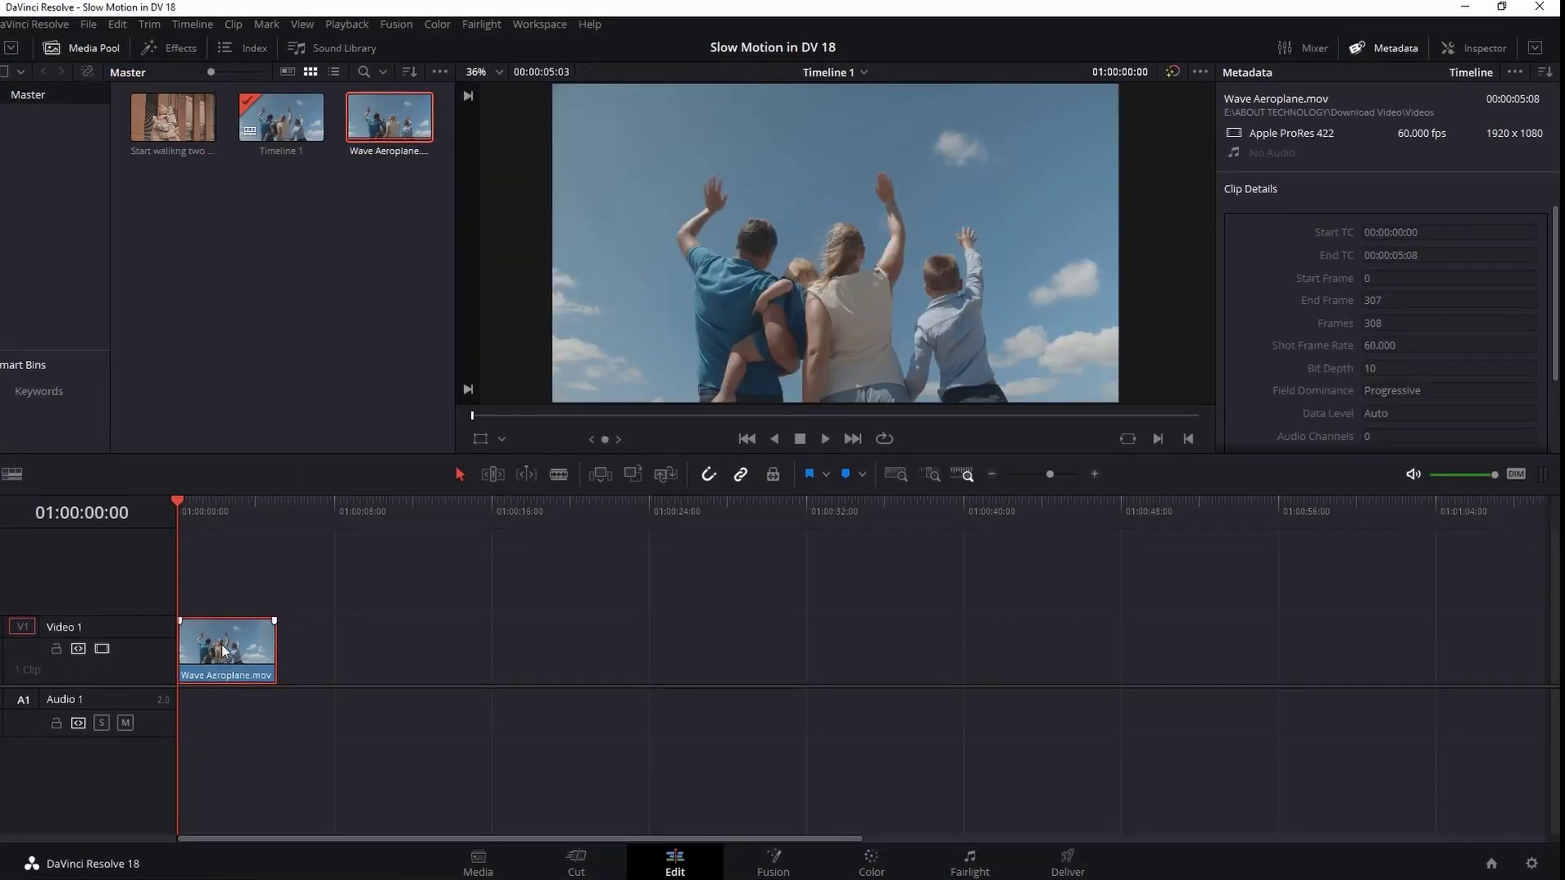
click(231, 646)
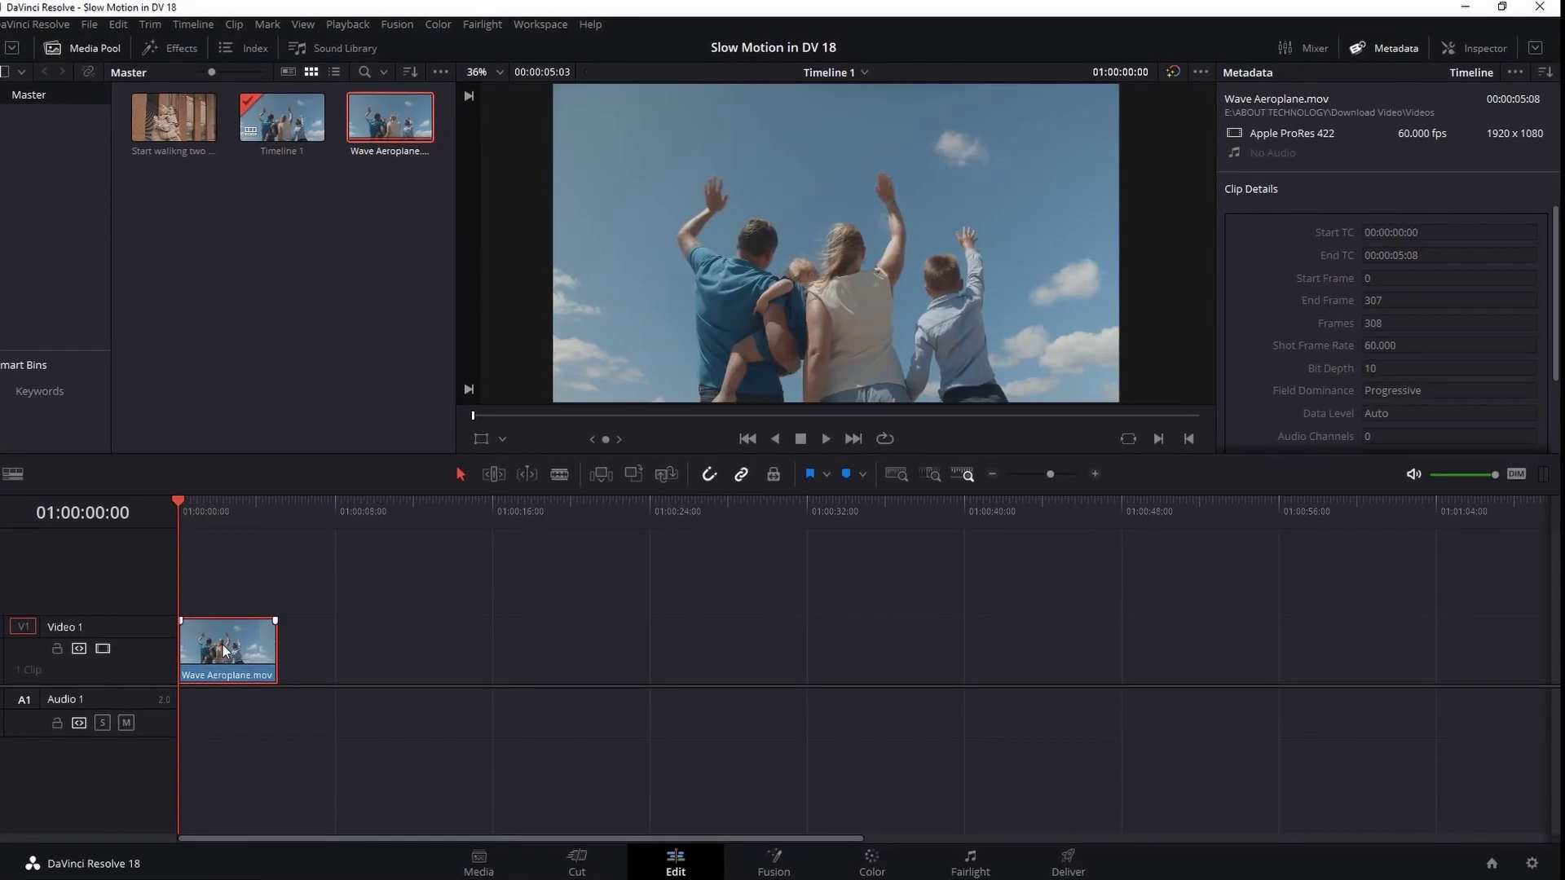
click(336, 512)
key(ctrl+v)
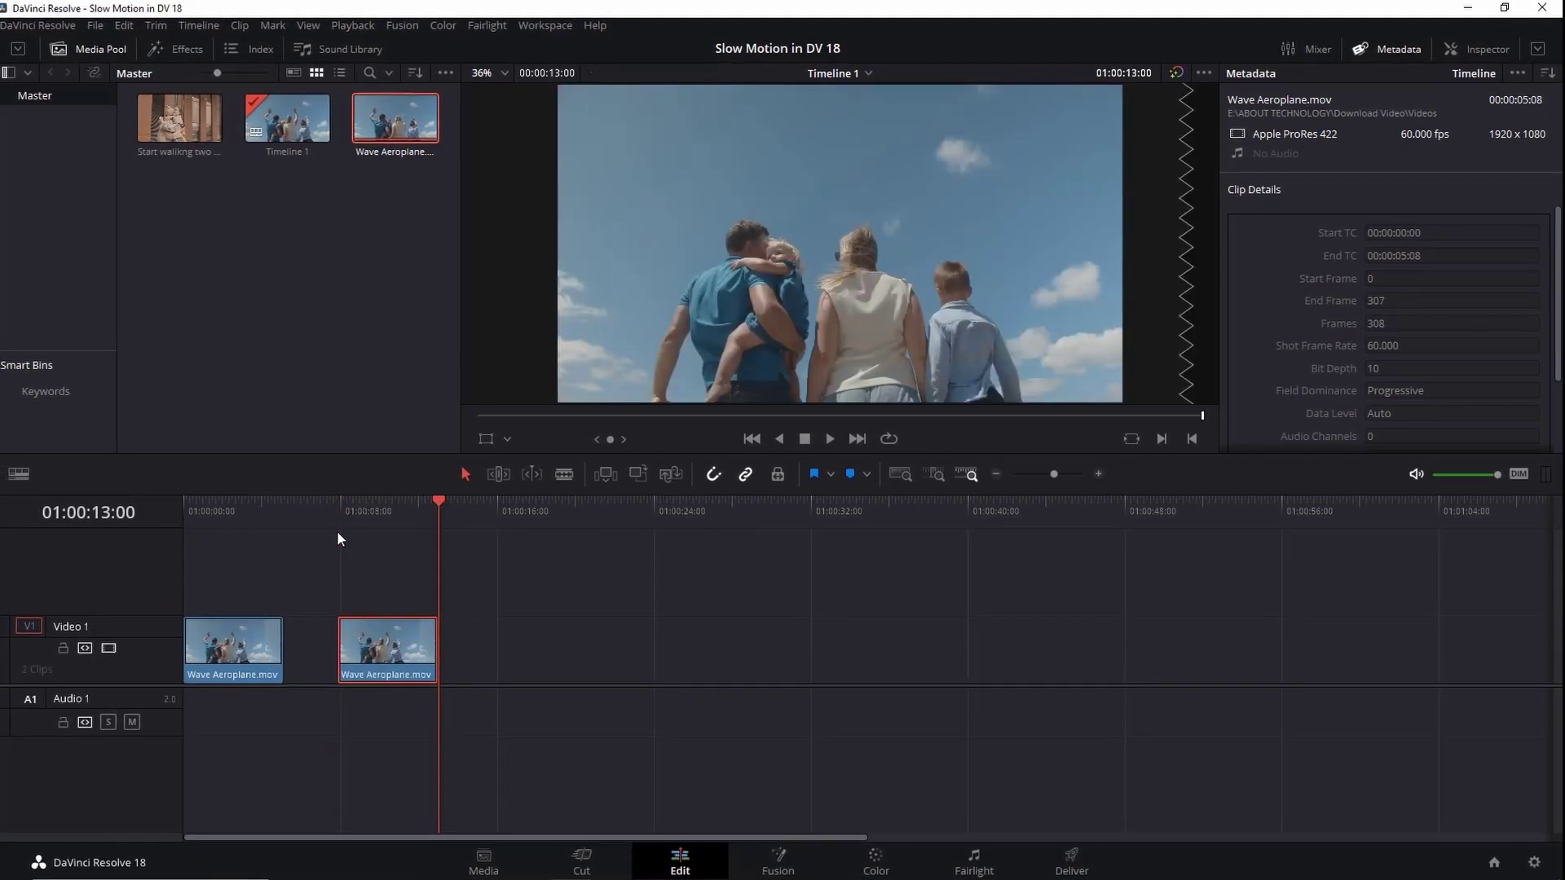
- Enable Retime Controls on both Wave Aeroplane clips and clear the selection
right_click(367, 639)
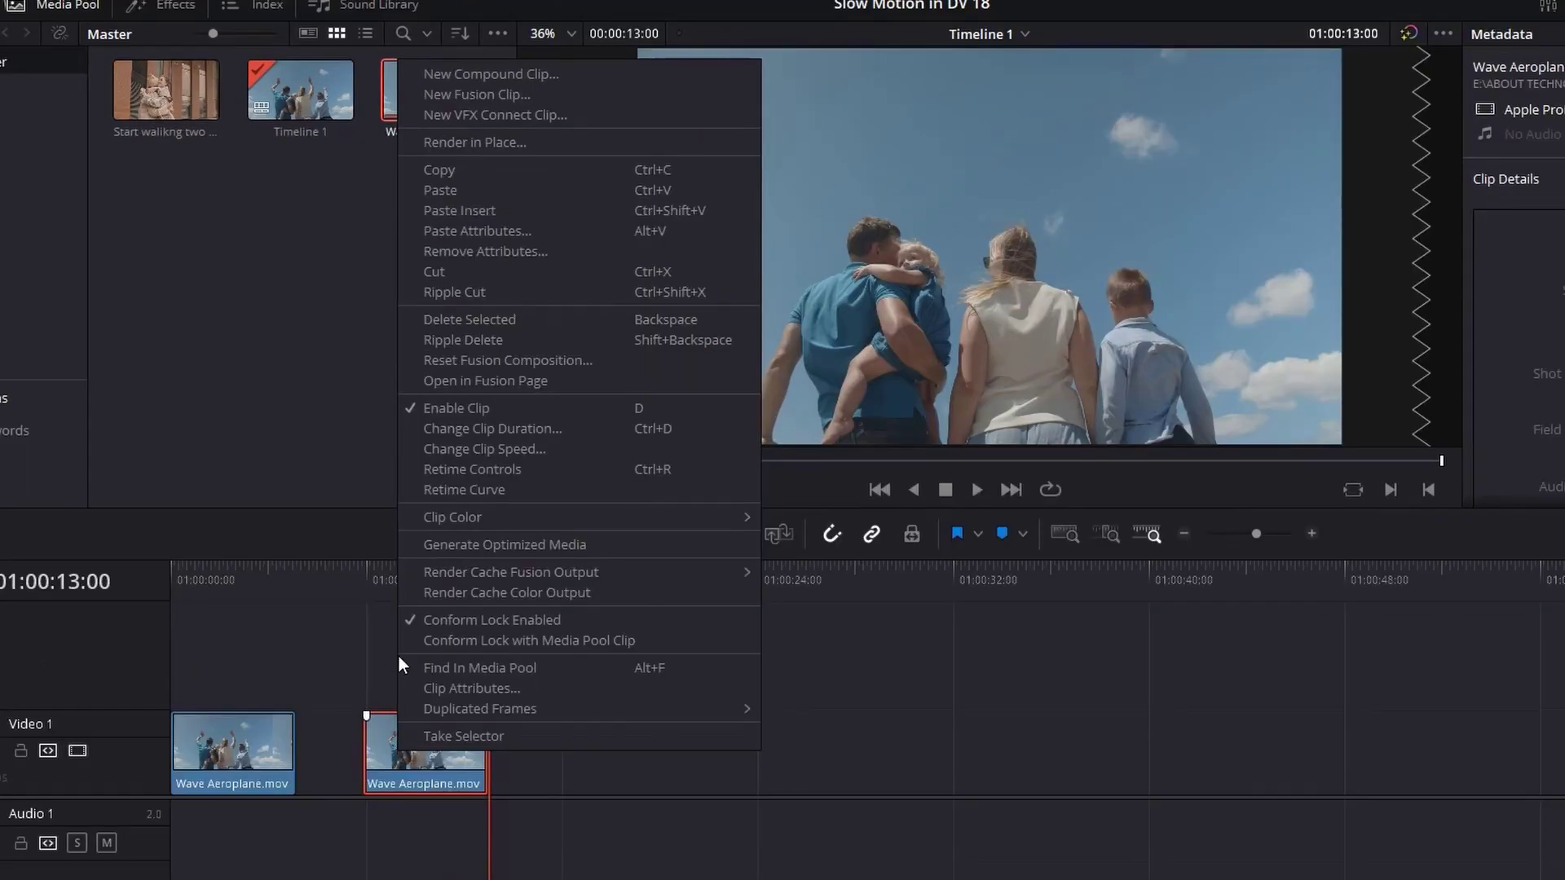
click(462, 473)
right_click(249, 762)
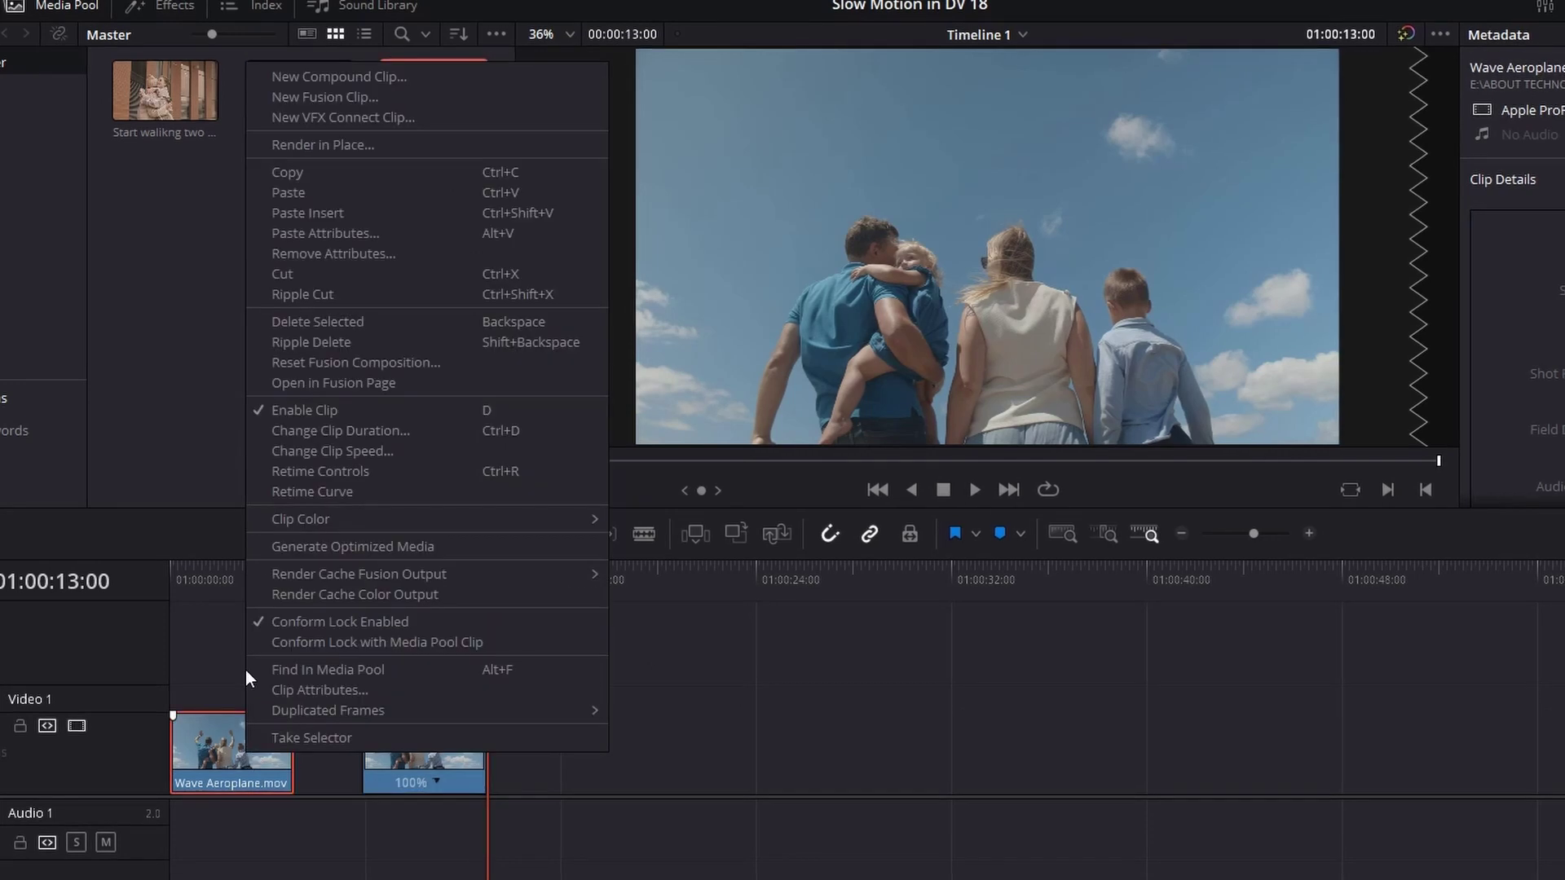
click(313, 478)
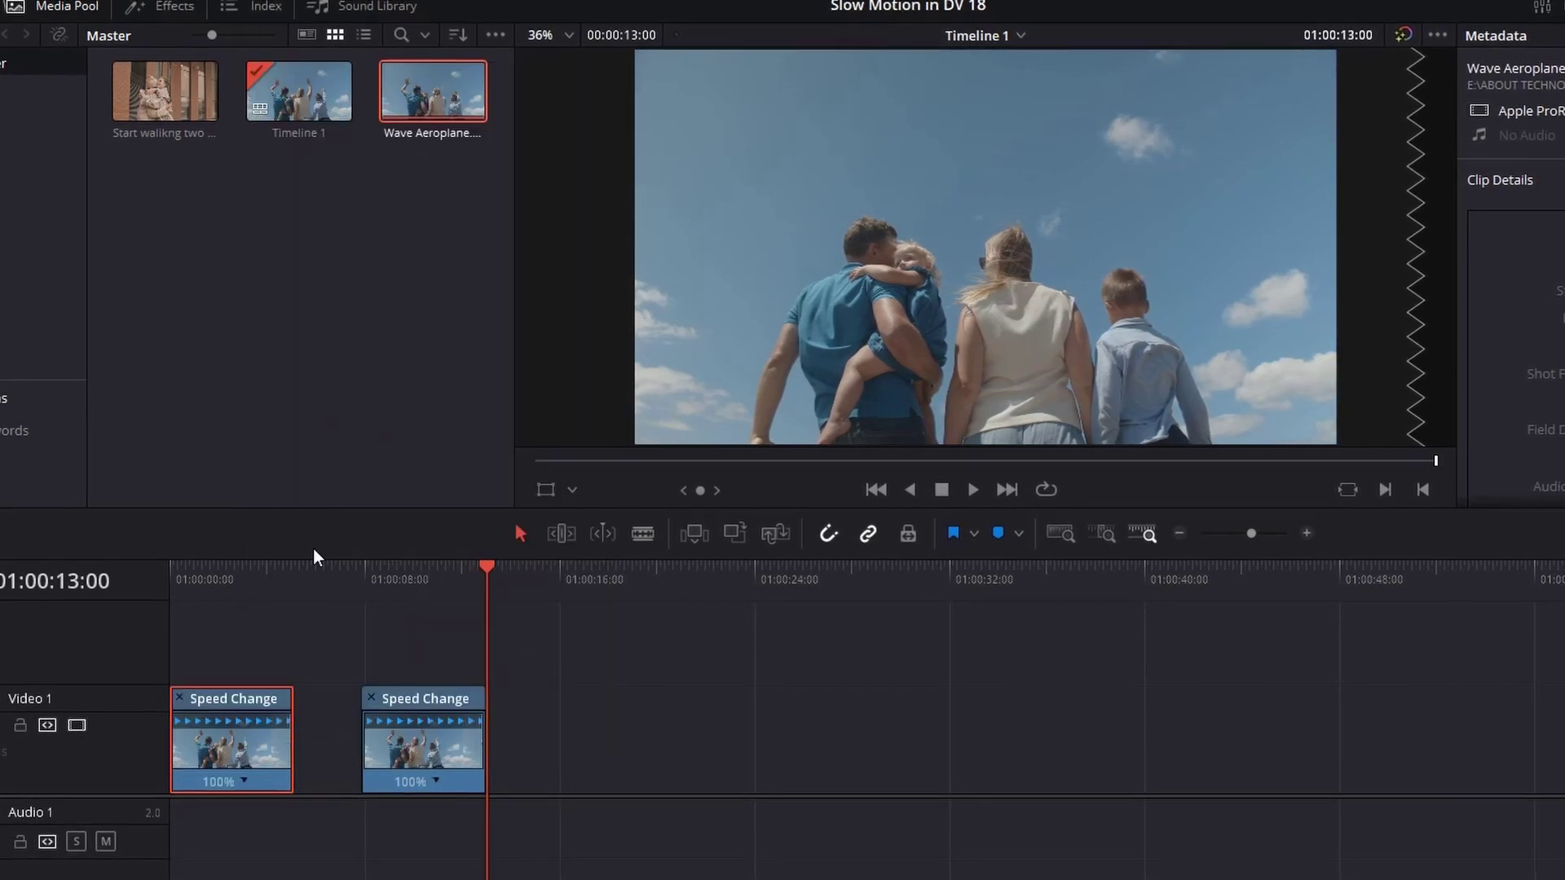
click(464, 852)
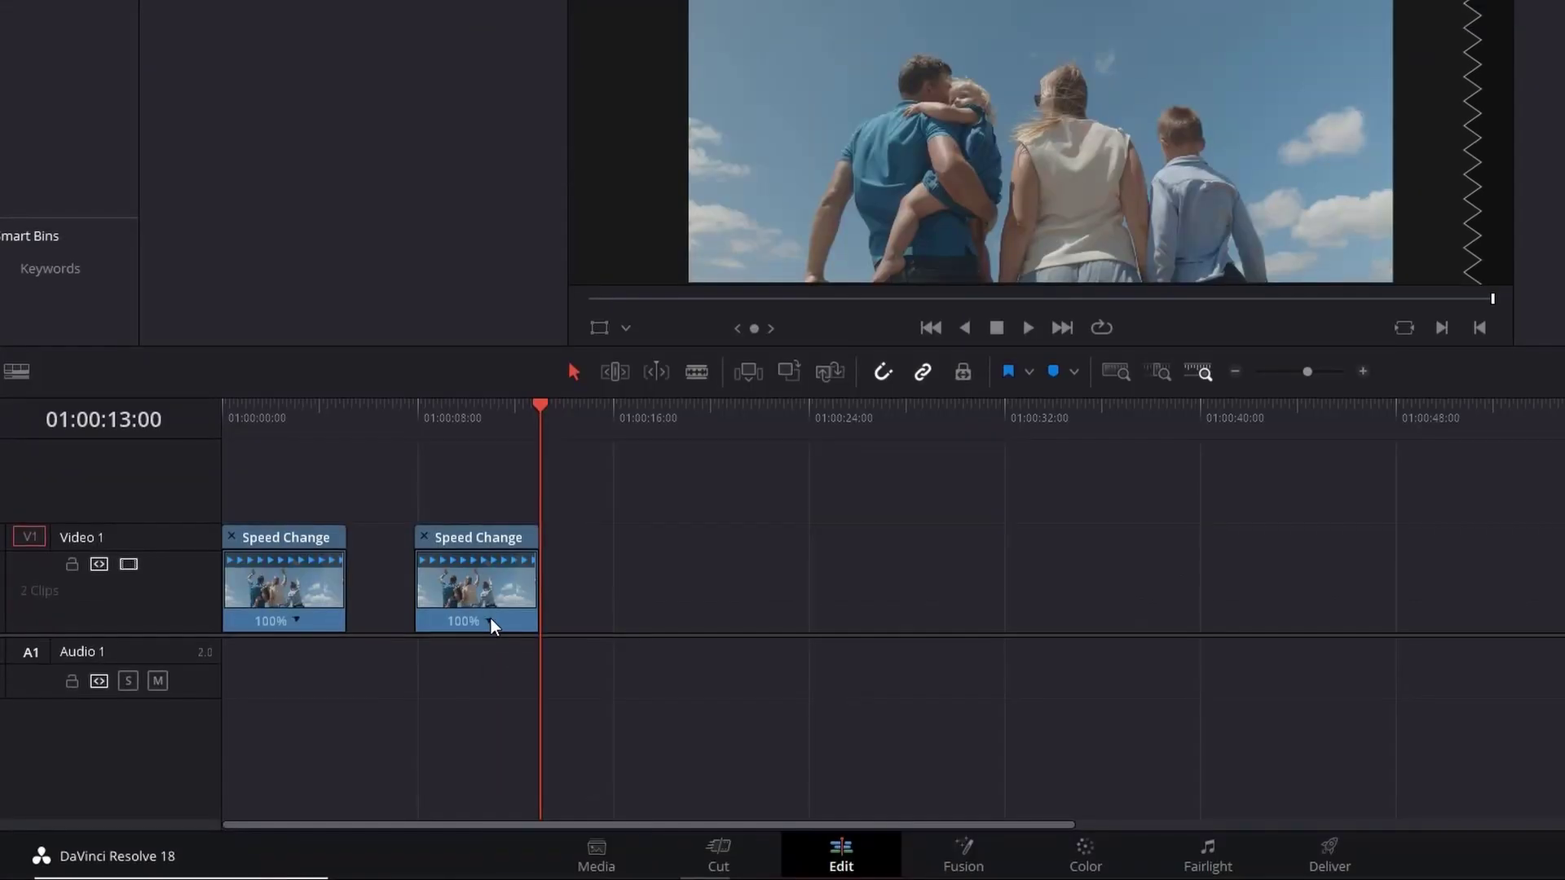
- Slow the second Wave Aeroplane clip to 25% via Change Speed
click(434, 777)
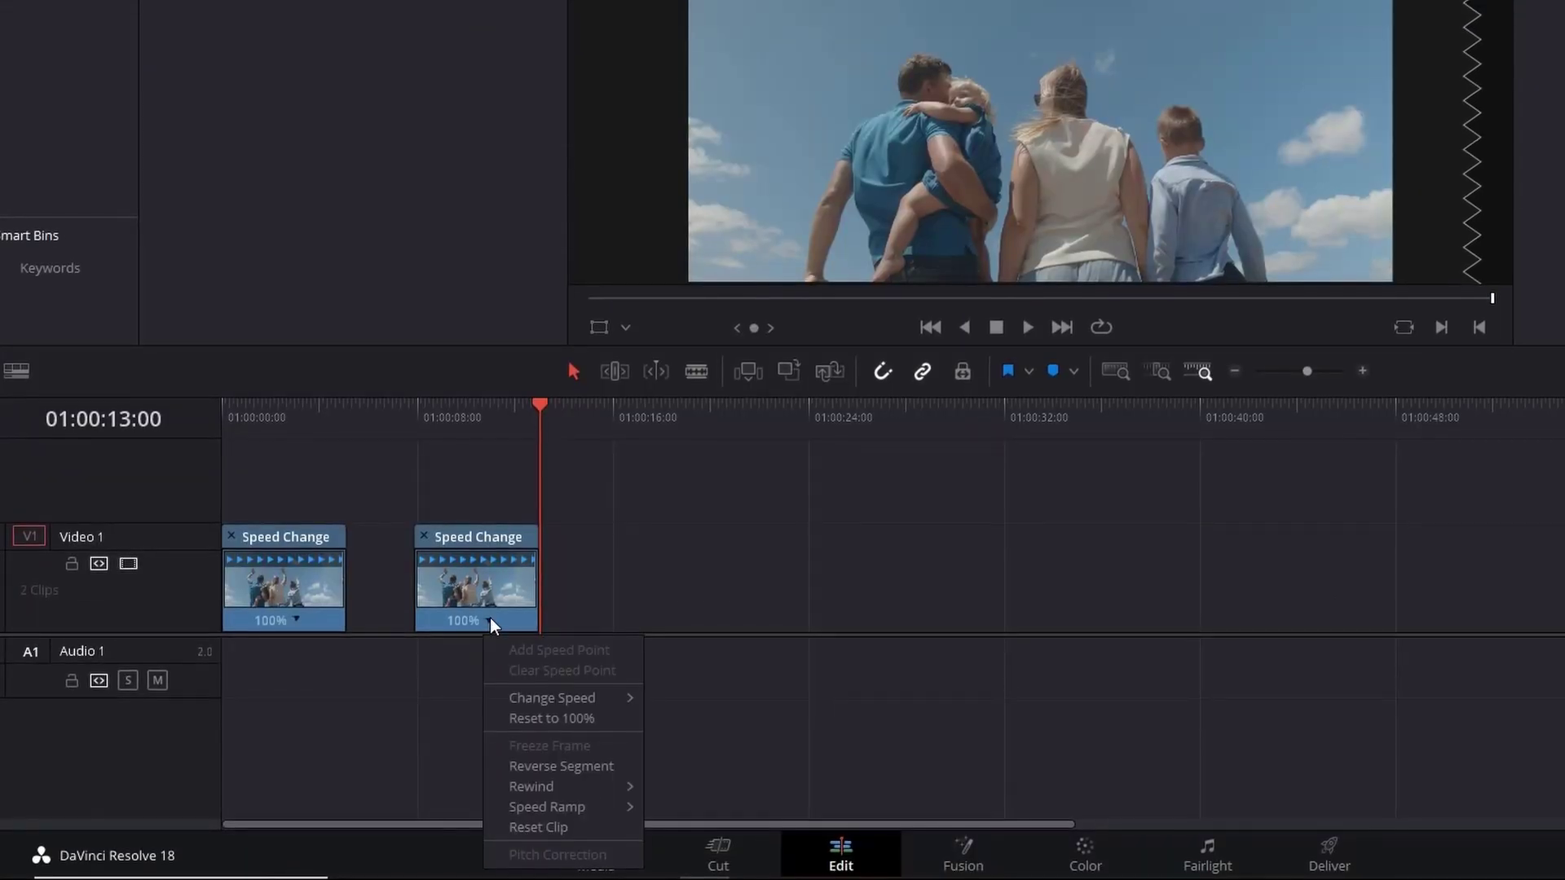
mouse_move(525, 693)
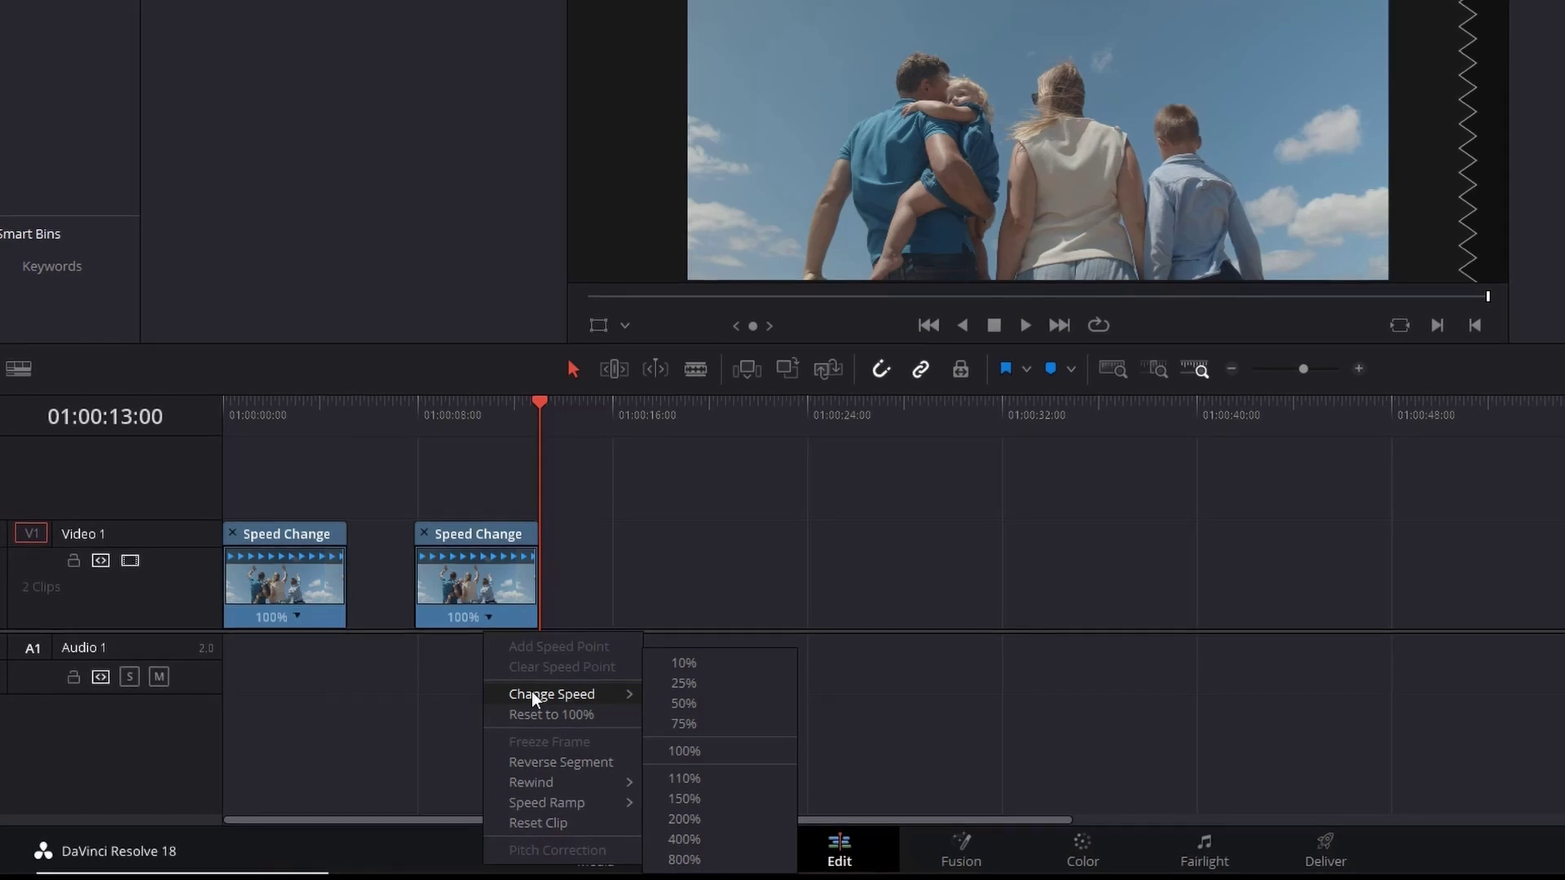
click(676, 682)
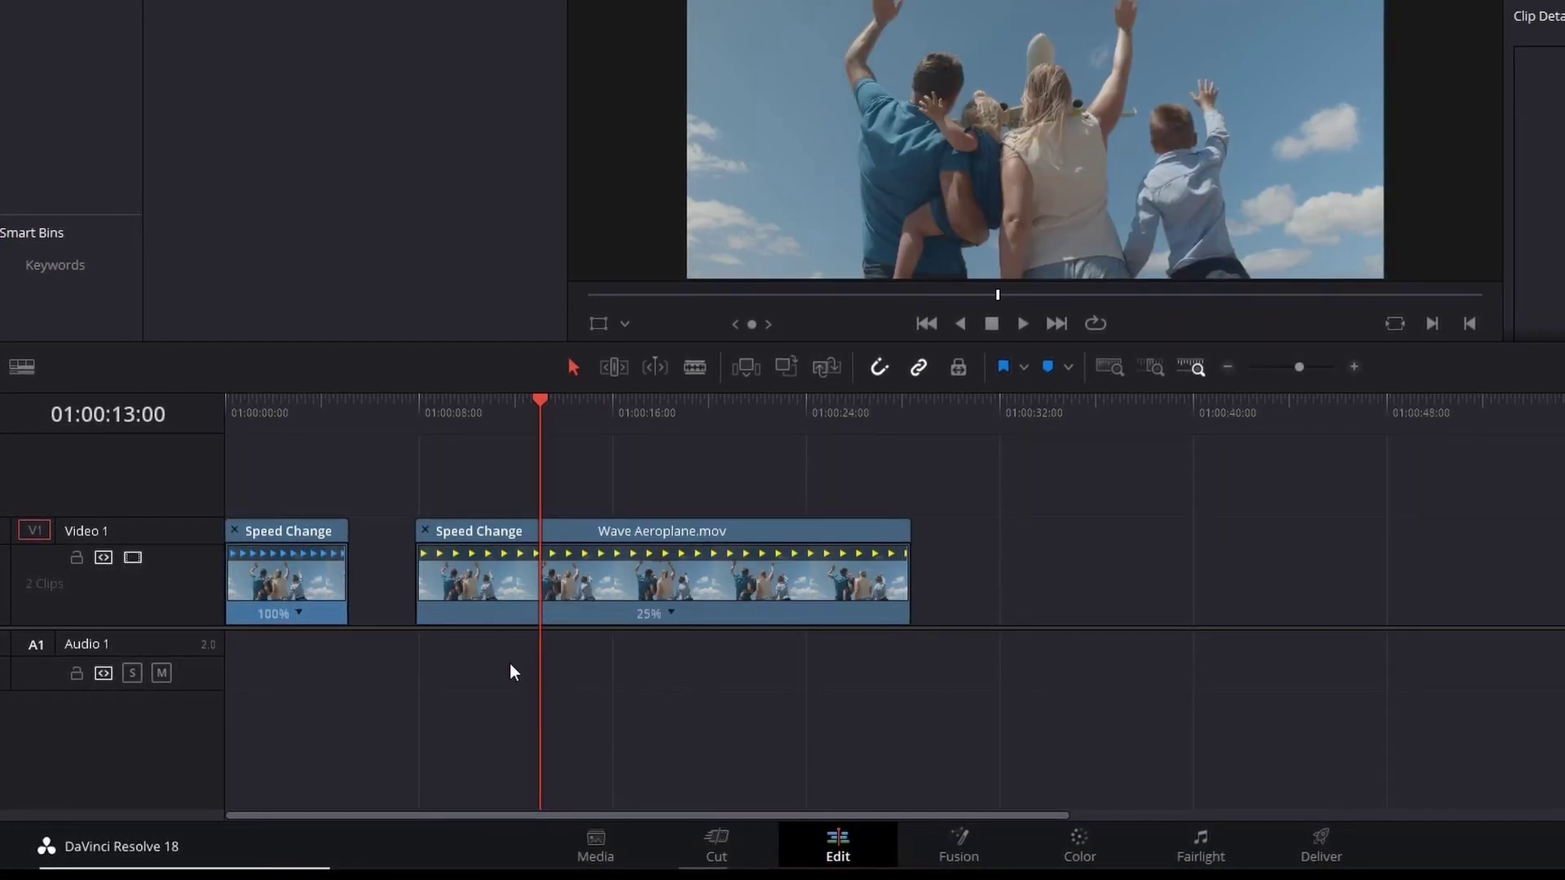
- Play the timeline from the start, then play the 25% clip from its beginning
click(224, 398)
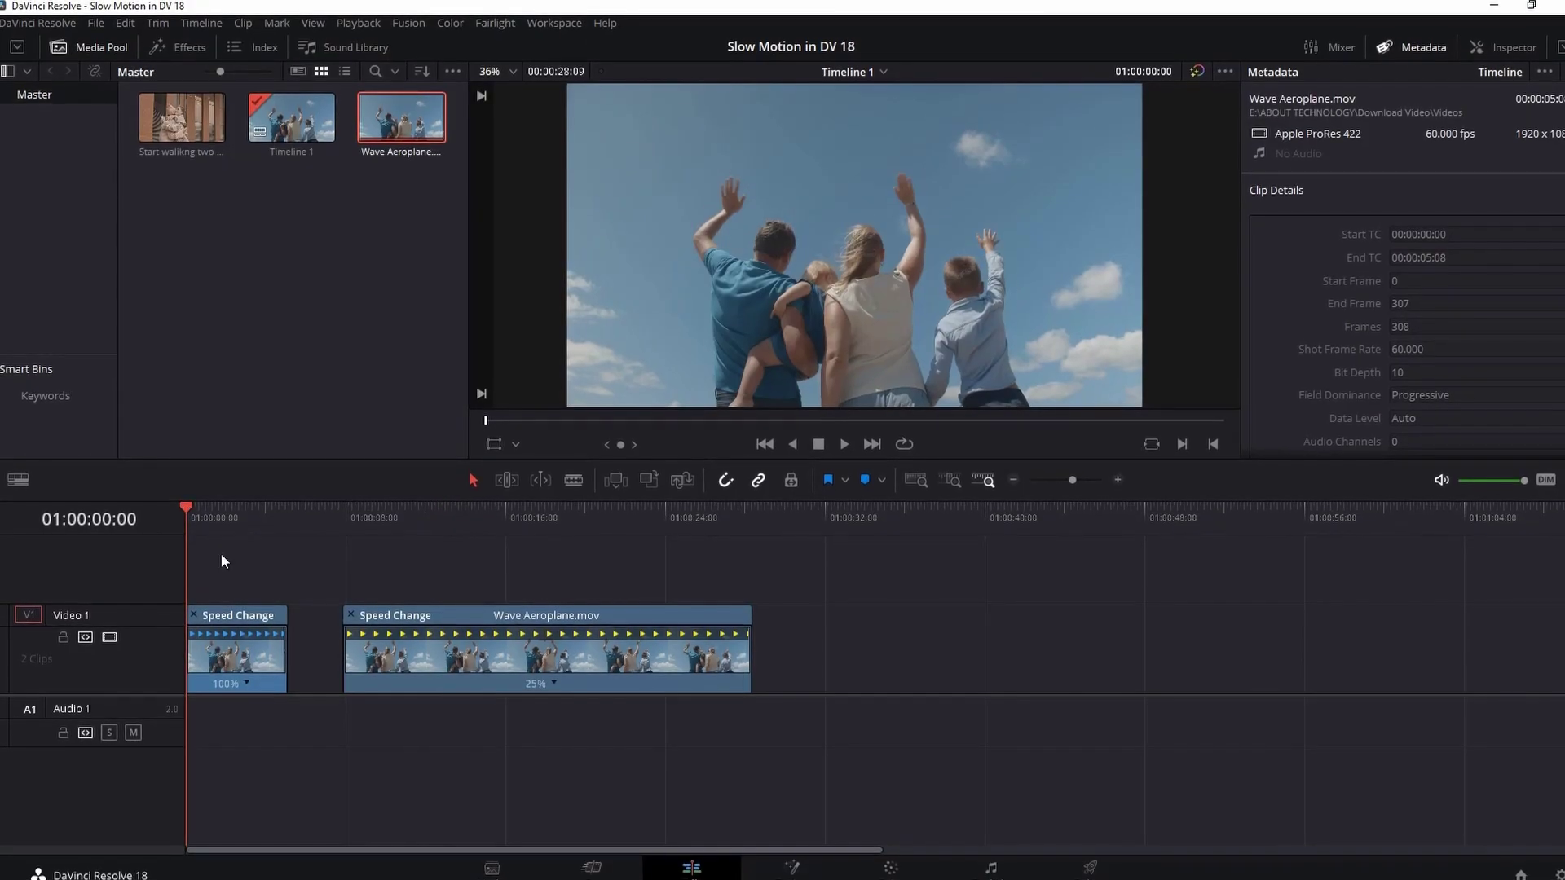
key(space)
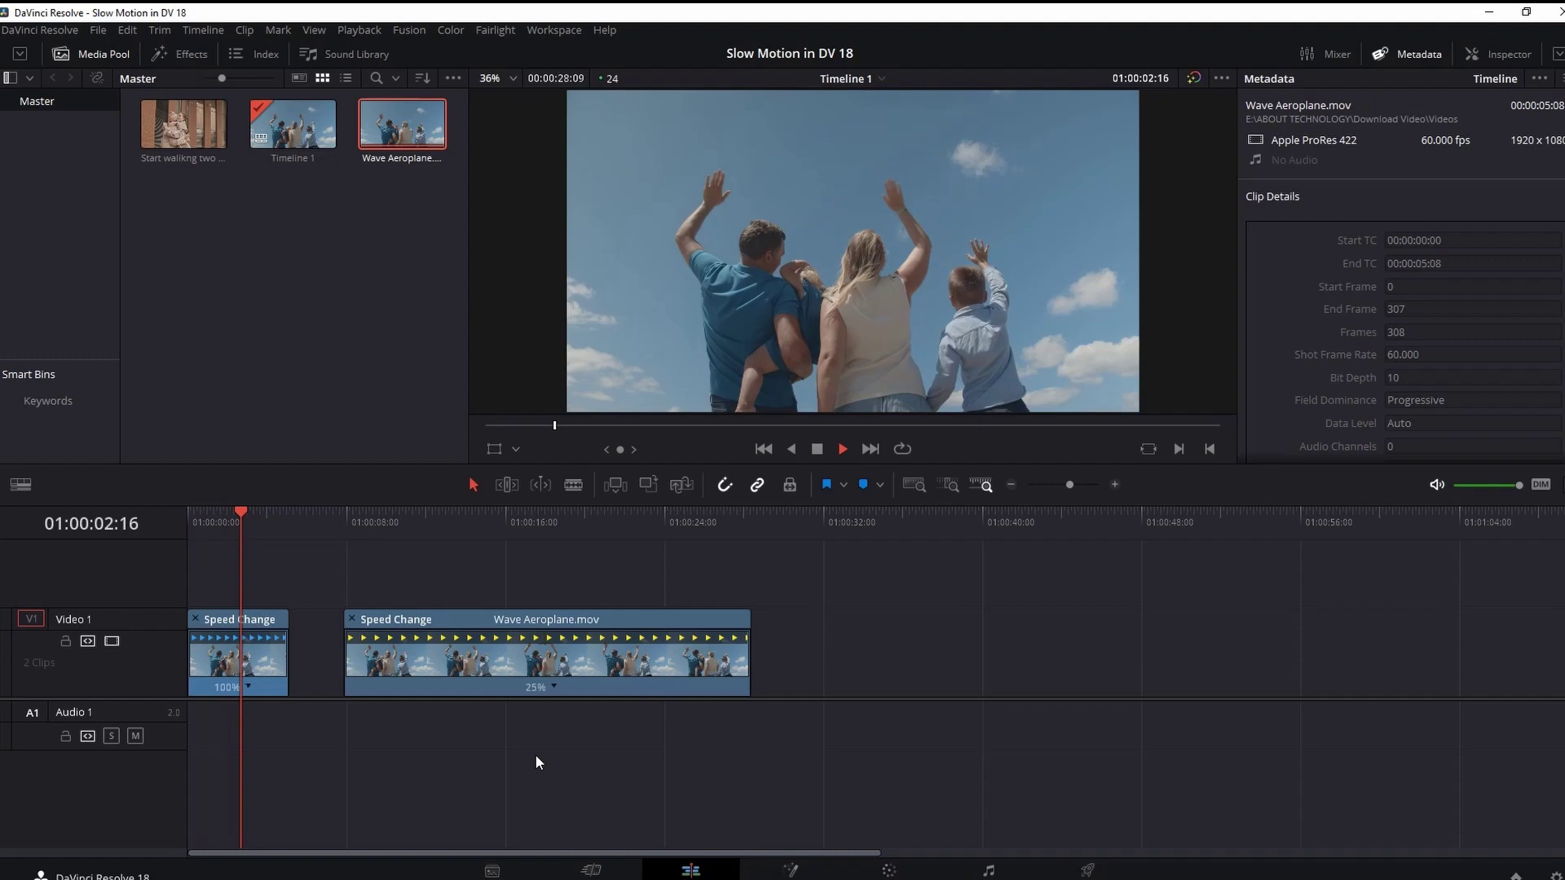
key(space)
click(349, 512)
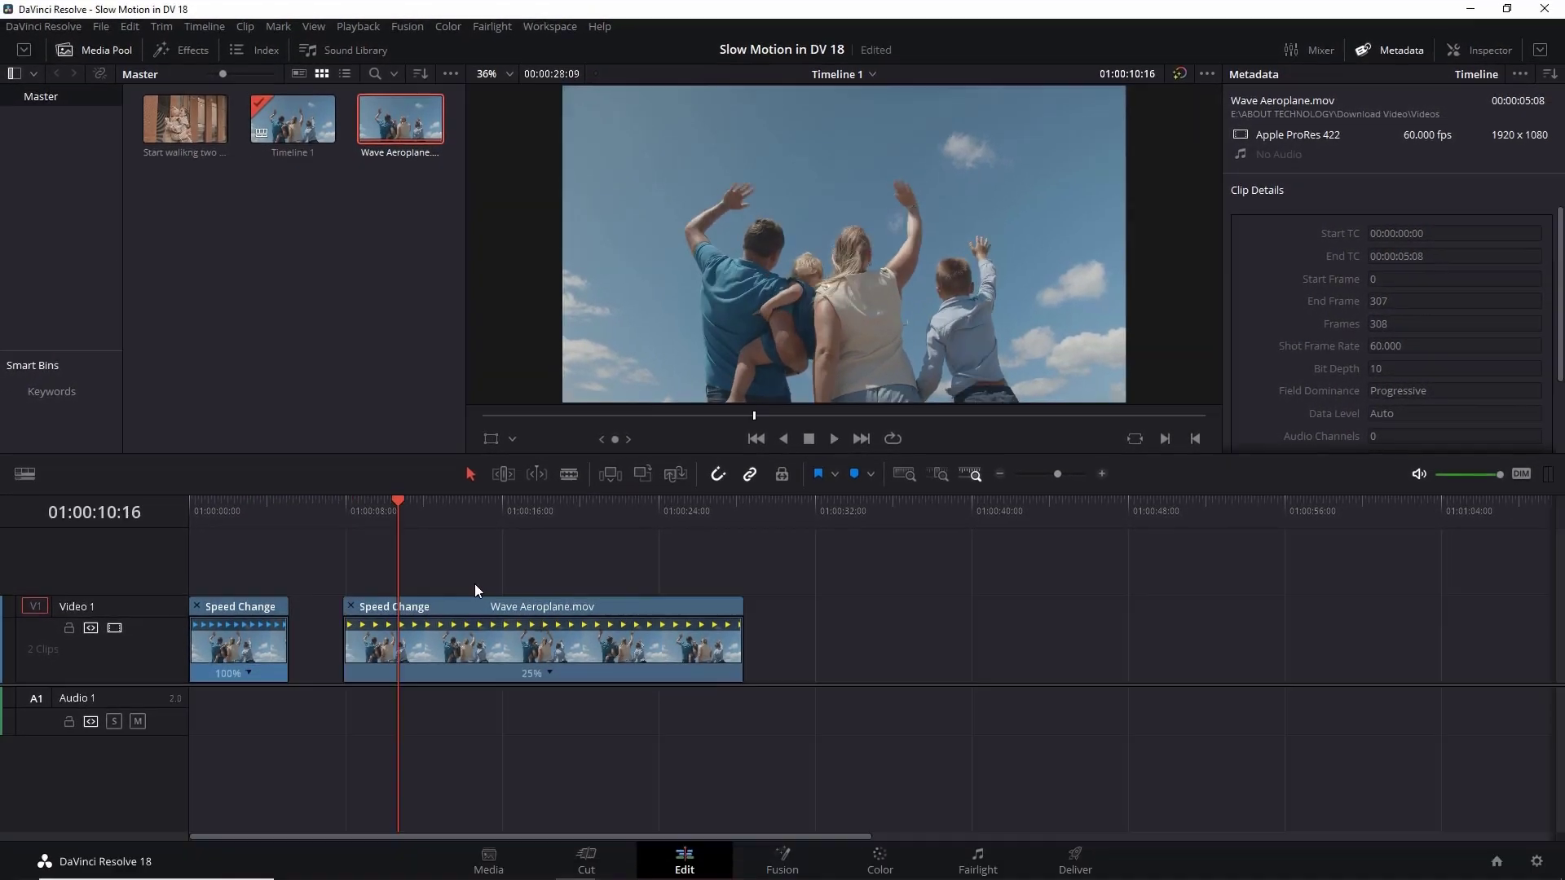
key(space)
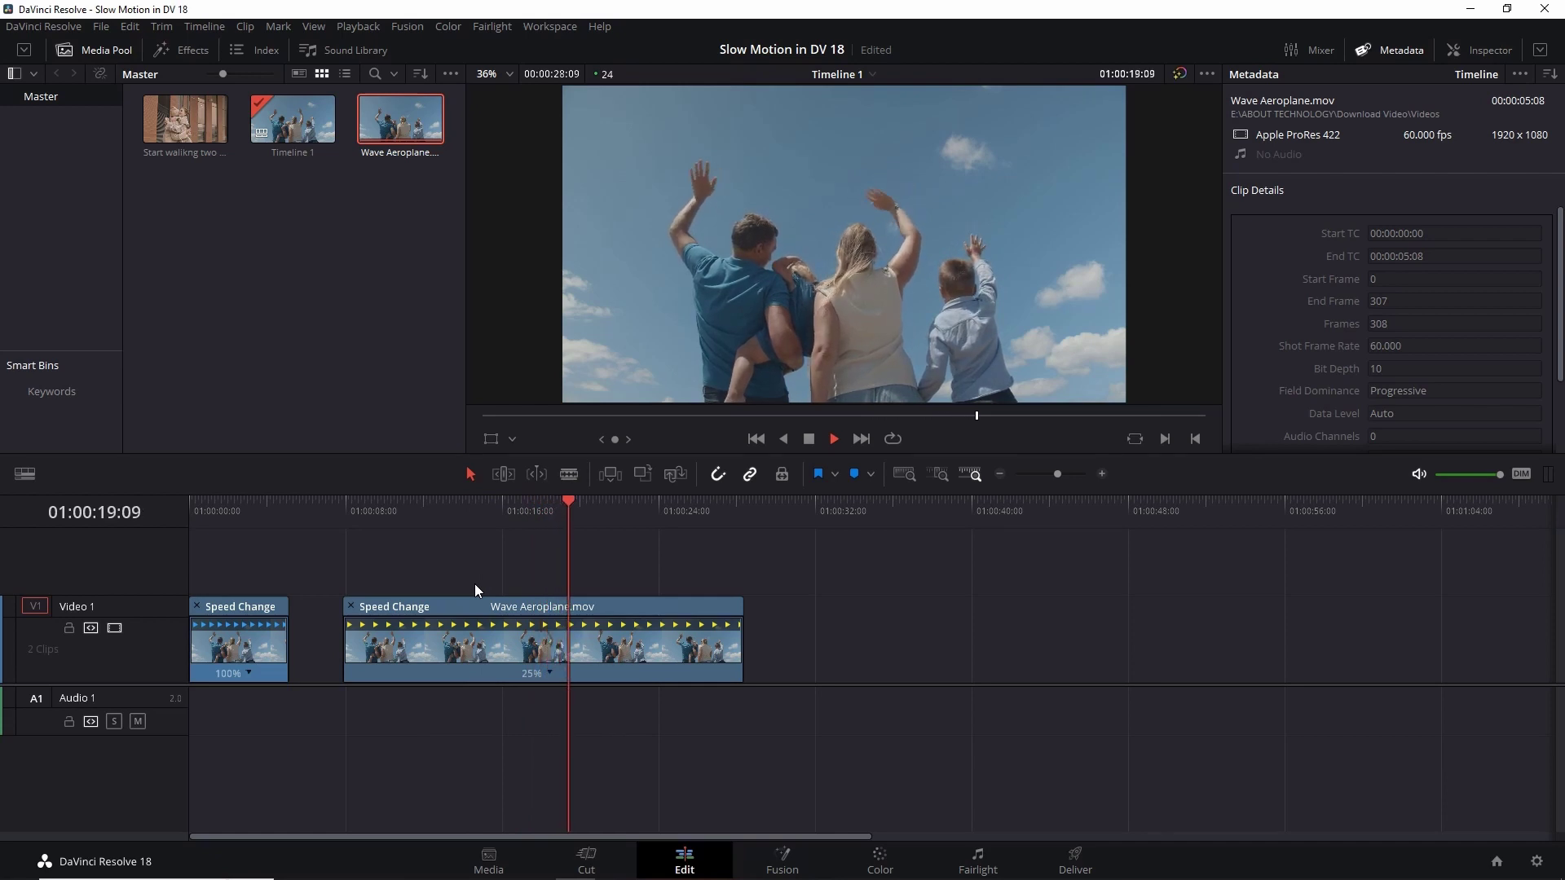
- Click an empty timeline area to stop playback and deselect both Wave Aeroplane clips
click(792, 745)
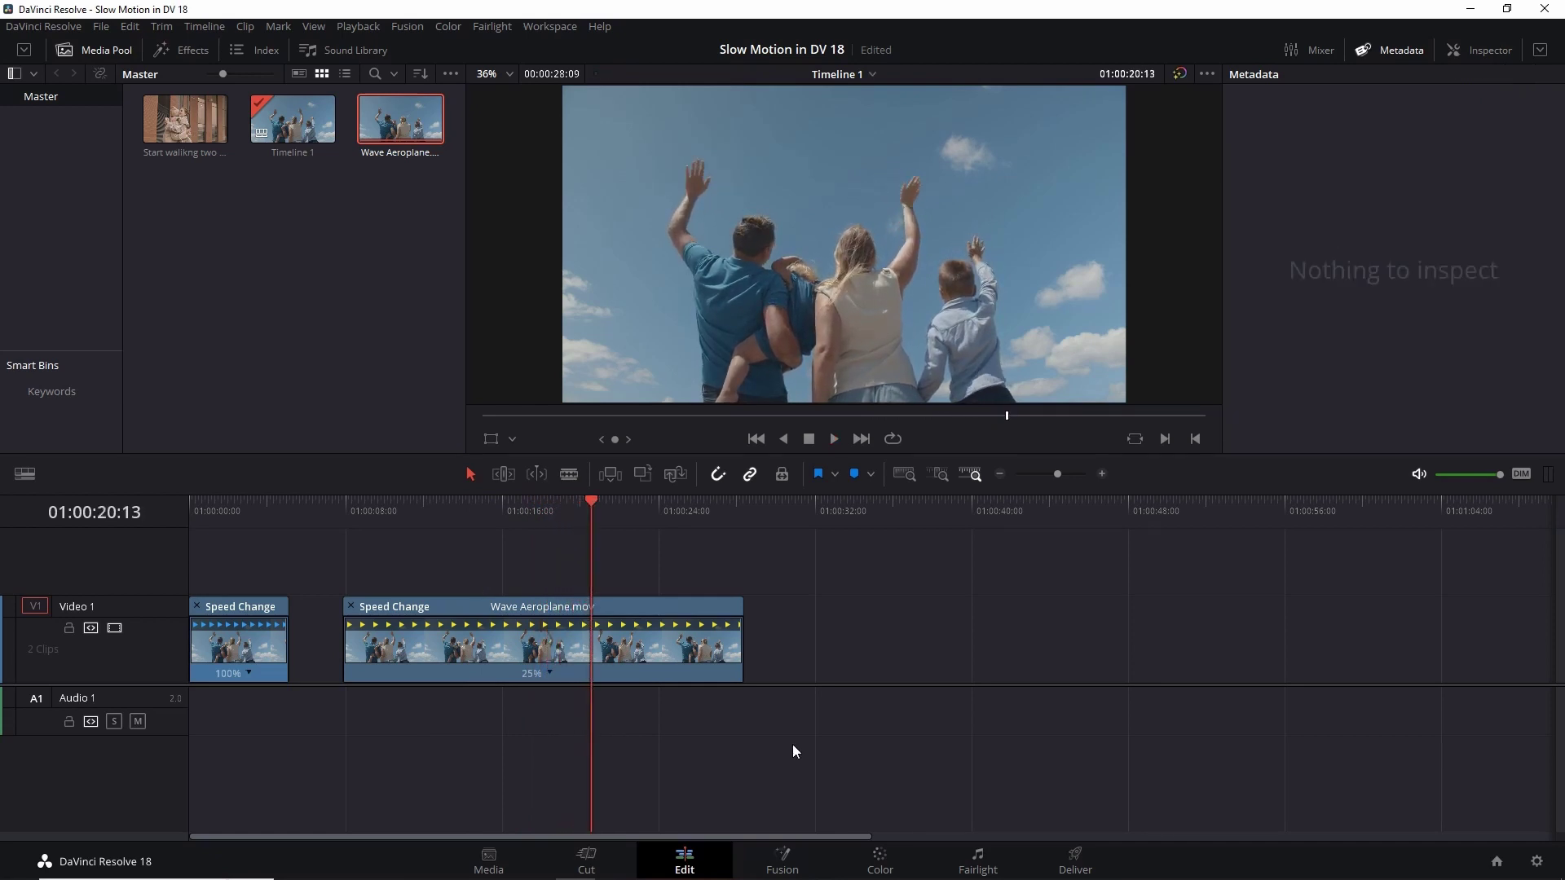